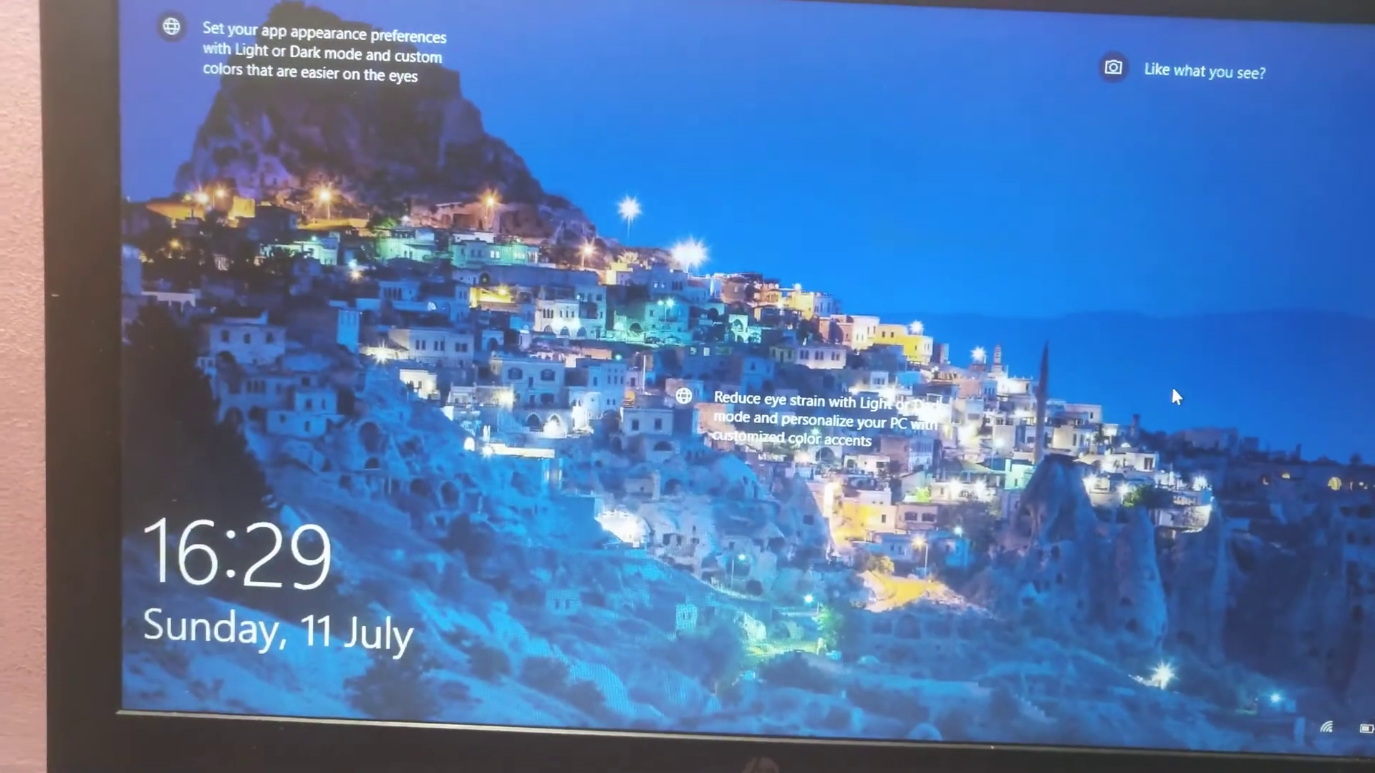
Dismiss the lock screen and sign in with the preselected user account.
left_click(1150, 324)
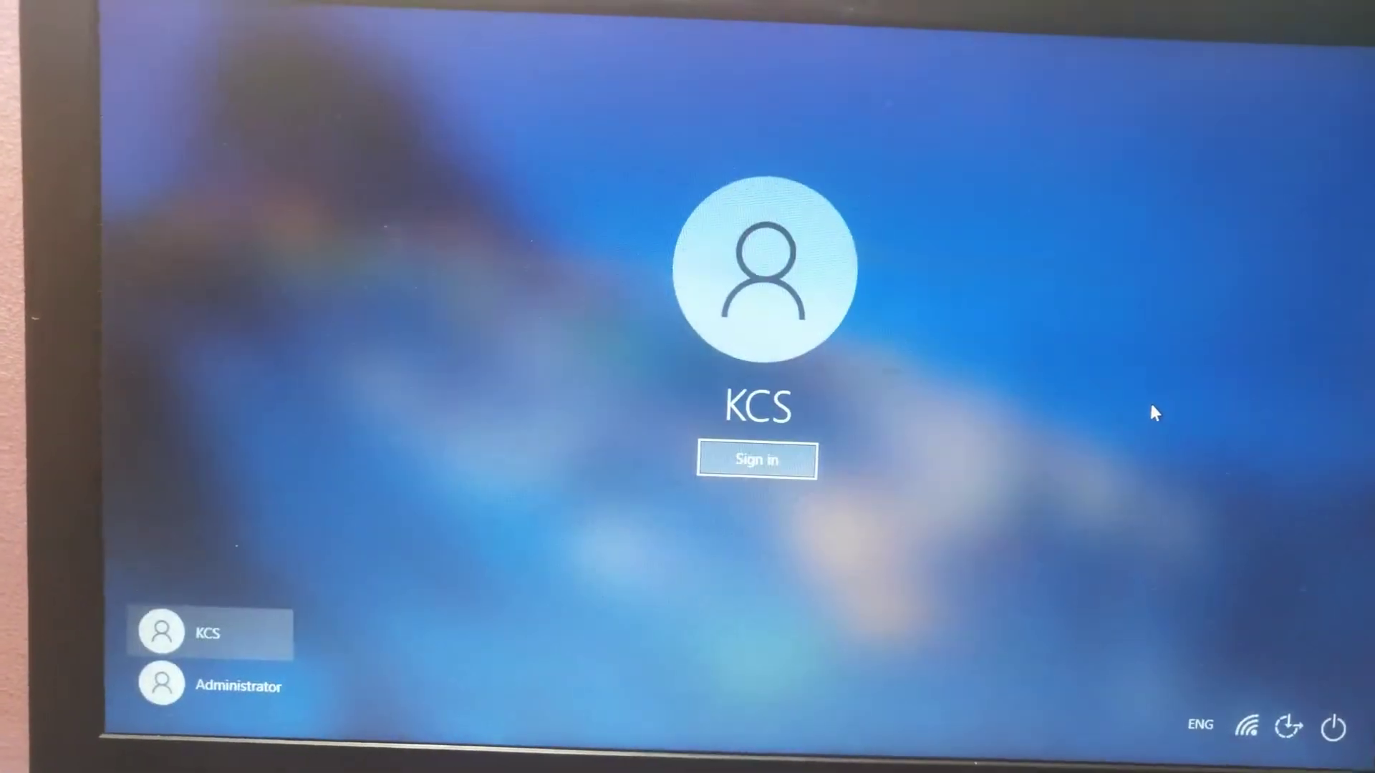
key("Return")
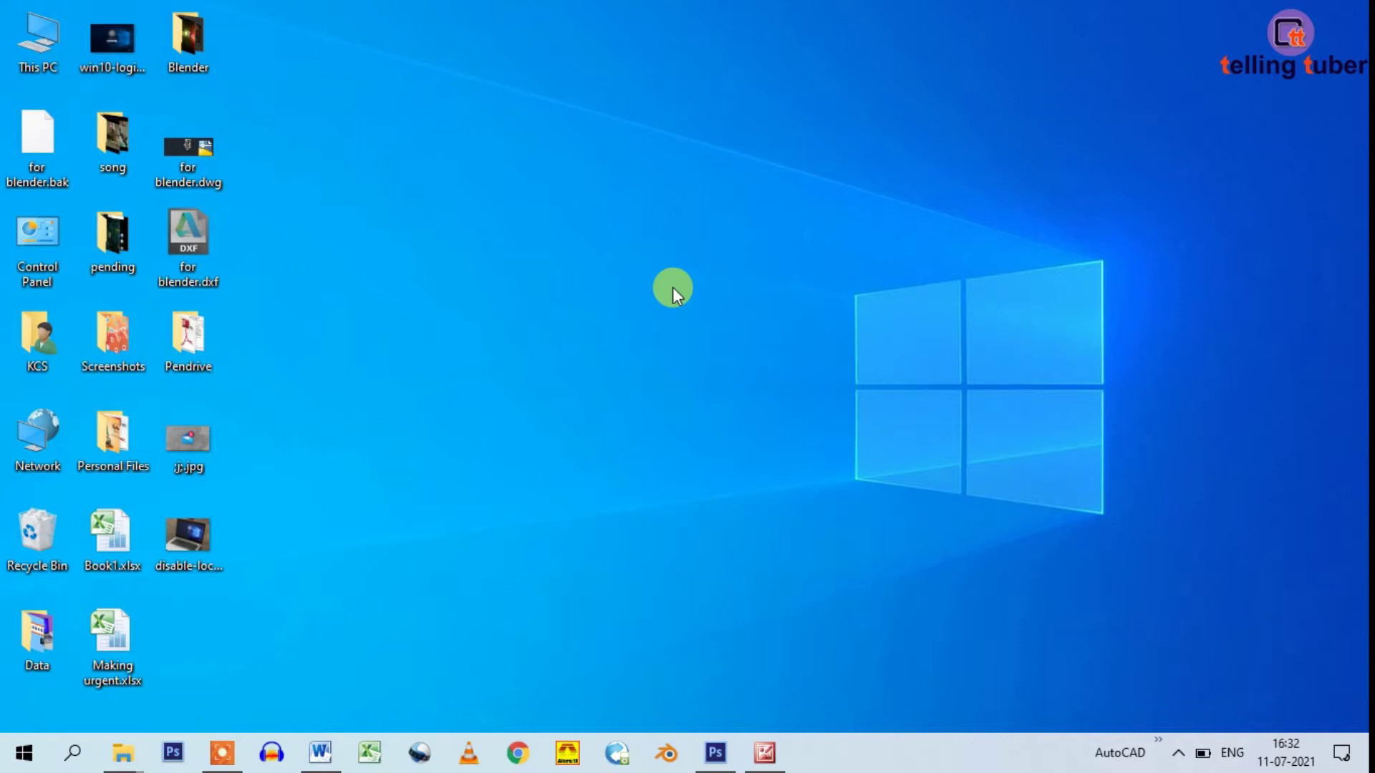
Open the Registry Editor by running the regedit command.
key("super+r")
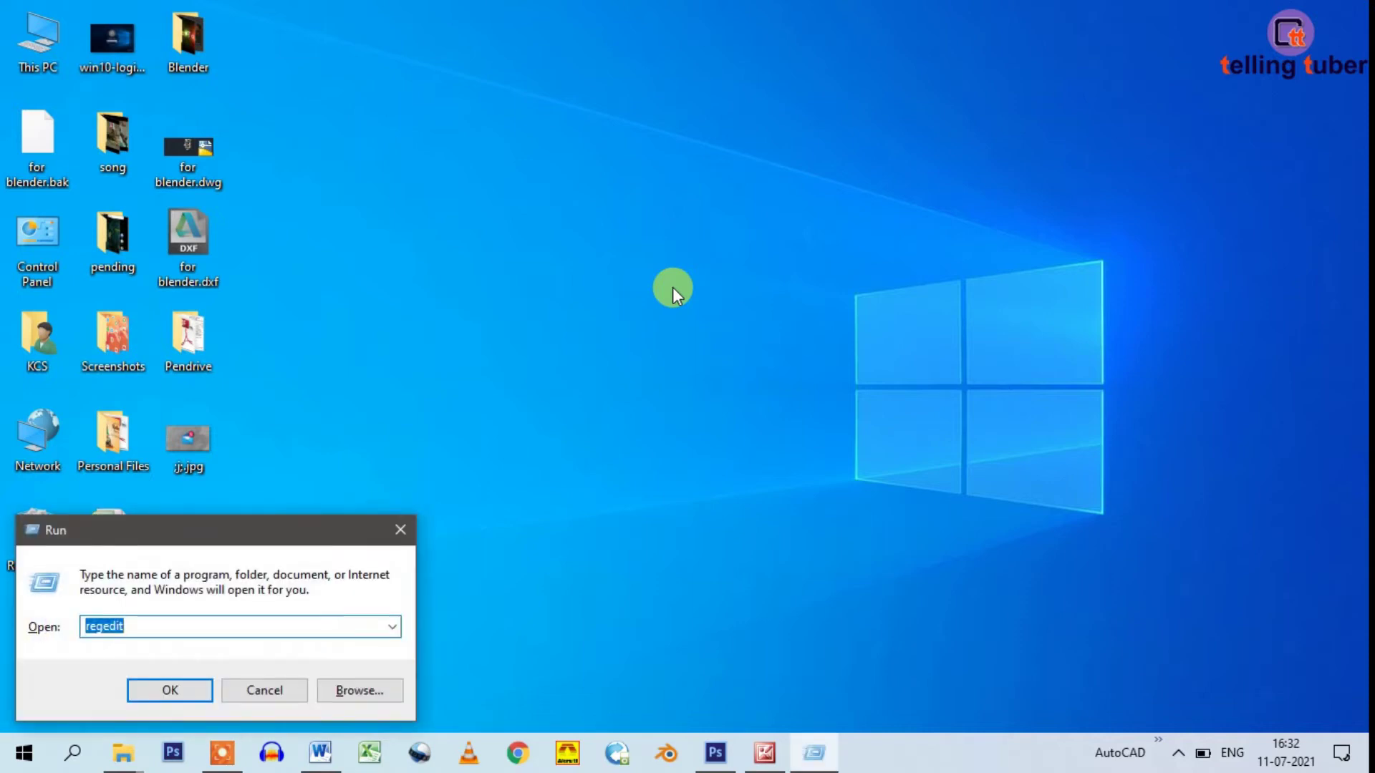
type("reg")
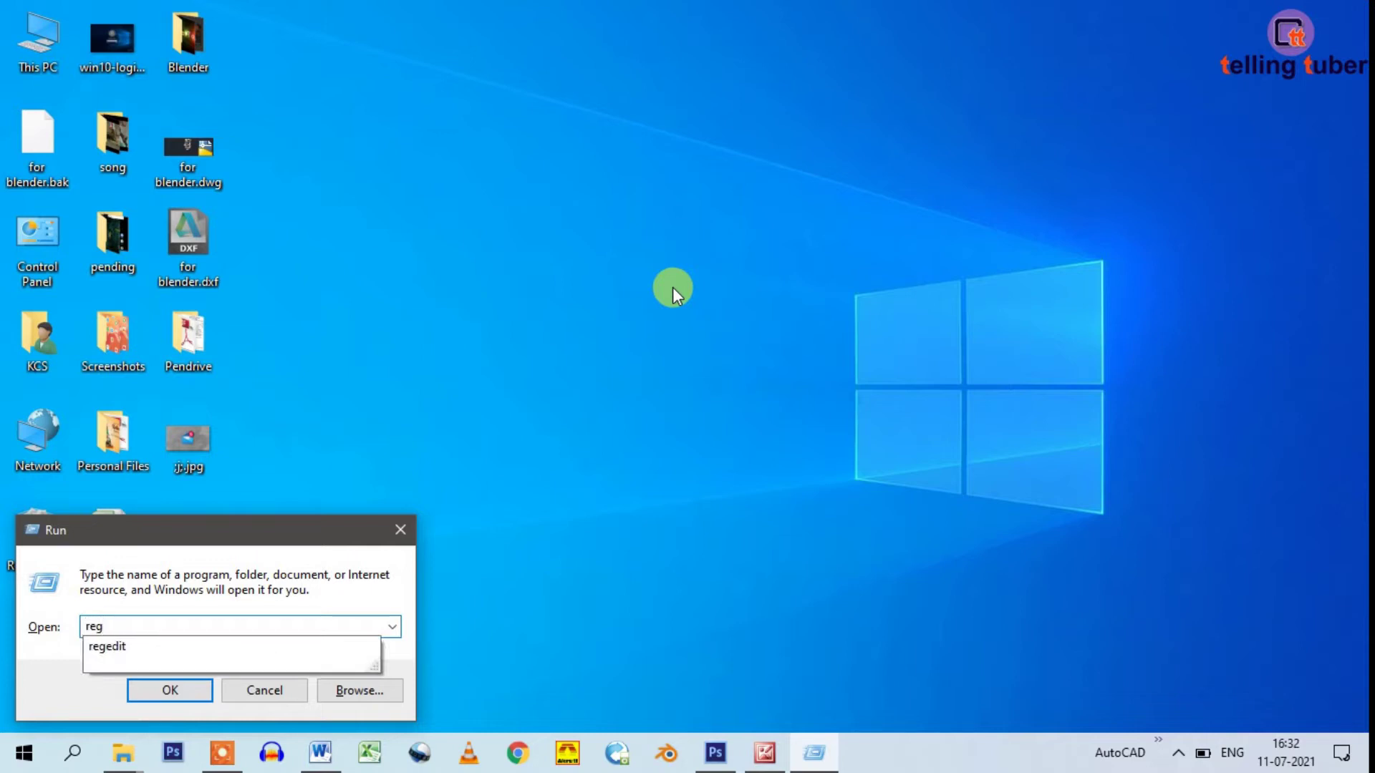
type("edit")
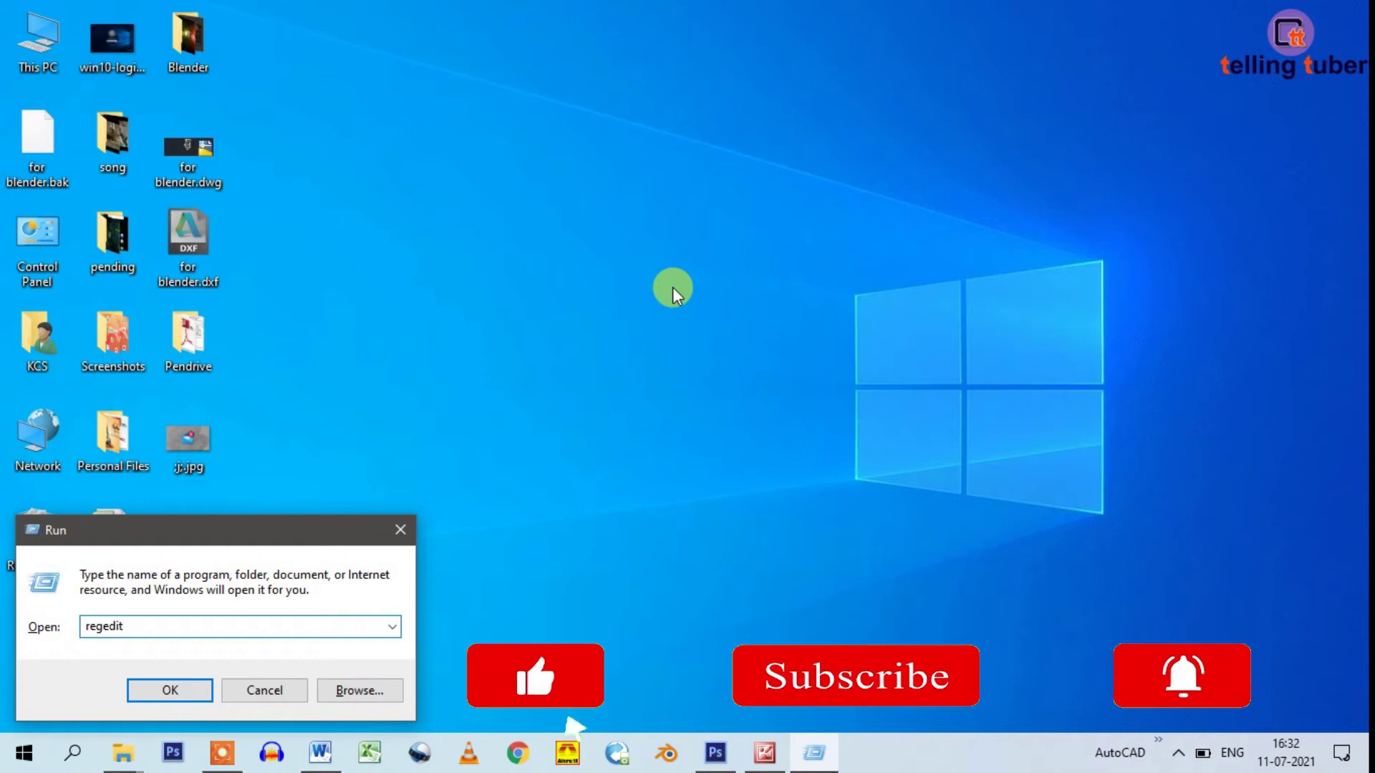
key("Return")
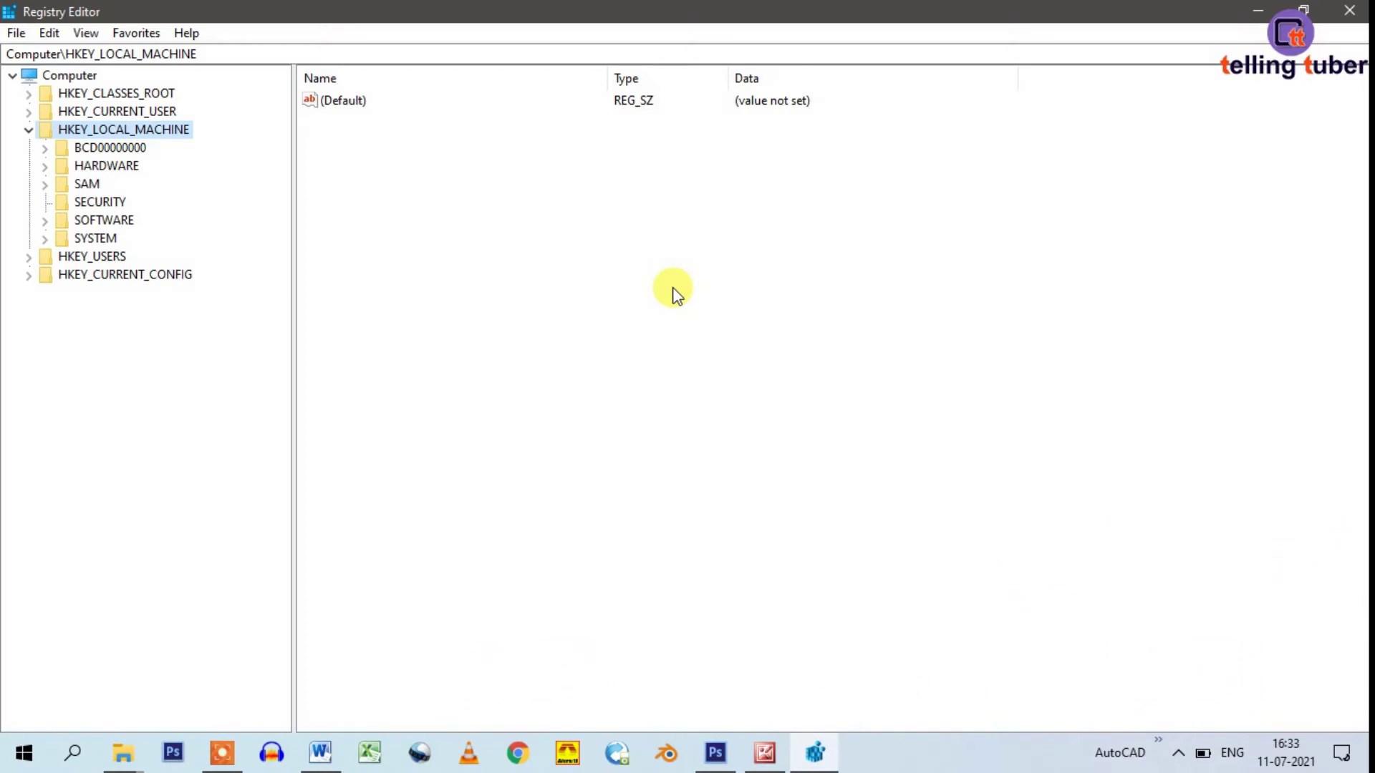
Expand the HKEY_LOCAL_MACHINE hive and its SOFTWARE key in the registry tree.
double_click(54, 128)
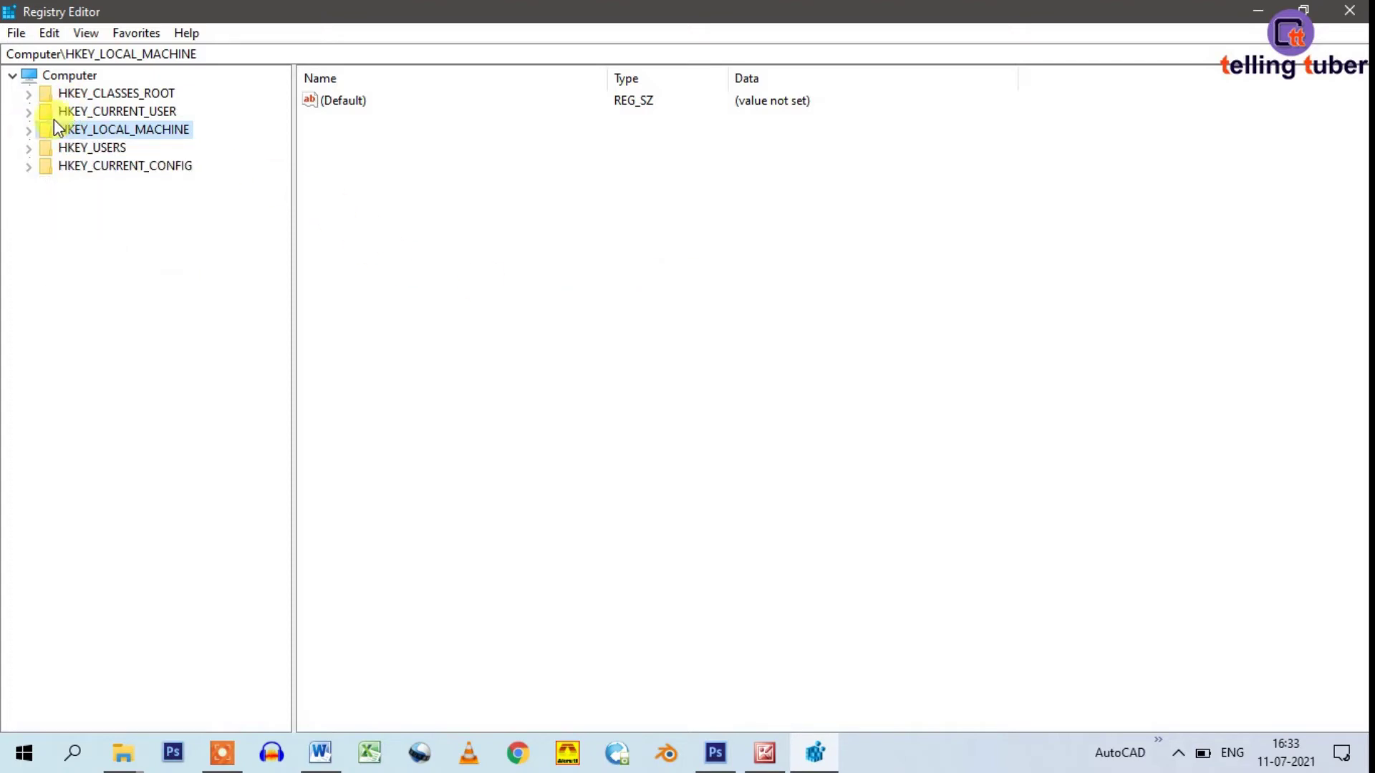
left_click(135, 110)
left_click(139, 132)
left_click(29, 130)
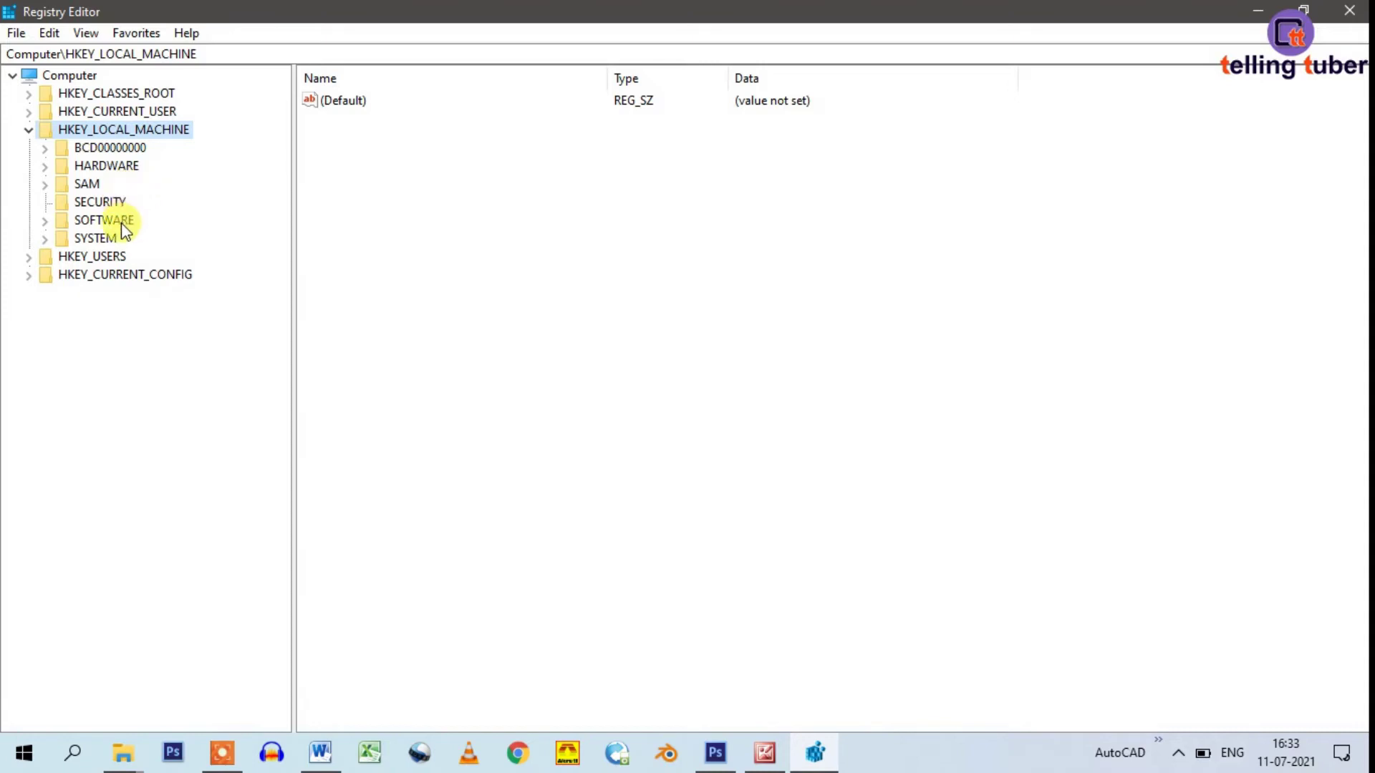
left_click(46, 221)
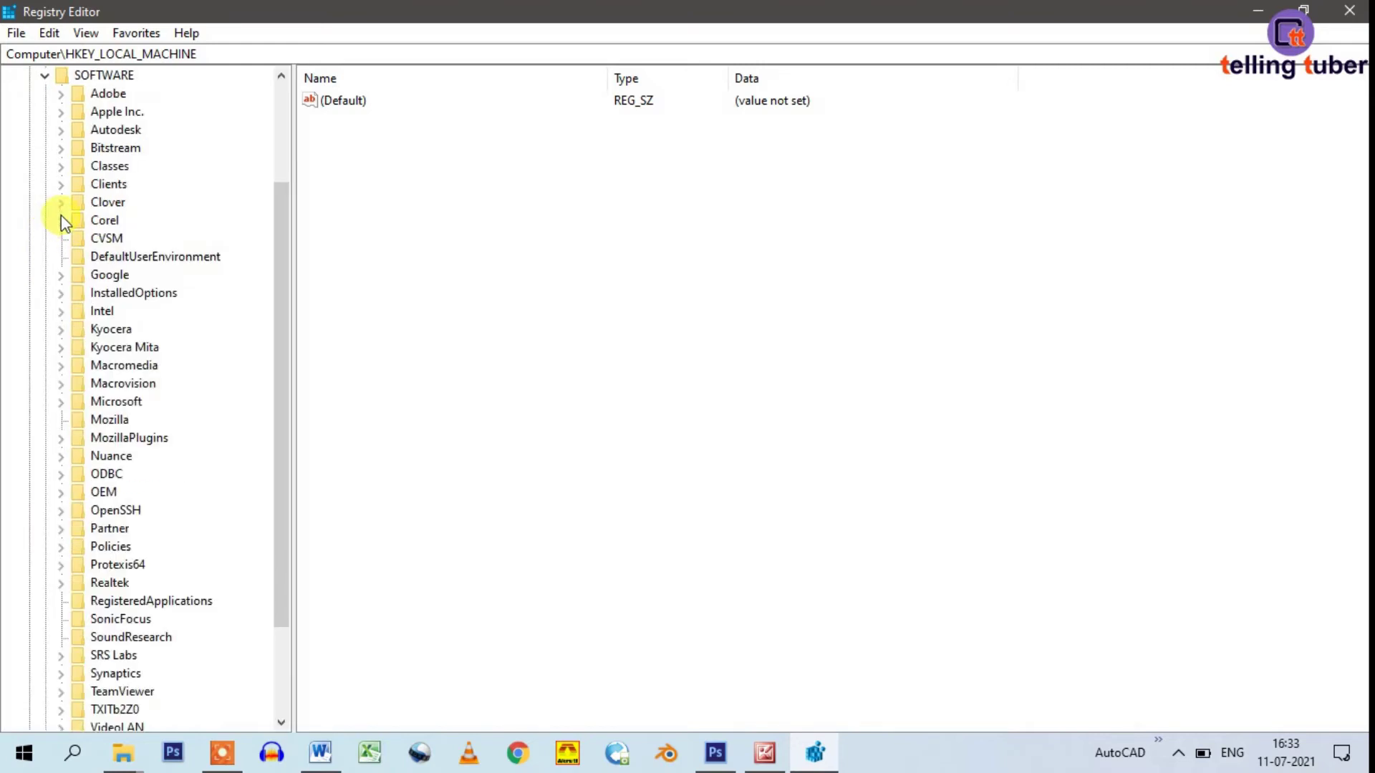
Expand the Policies key under SOFTWARE down through Microsoft to its Windows key.
scroll(108, 215, "down", 2)
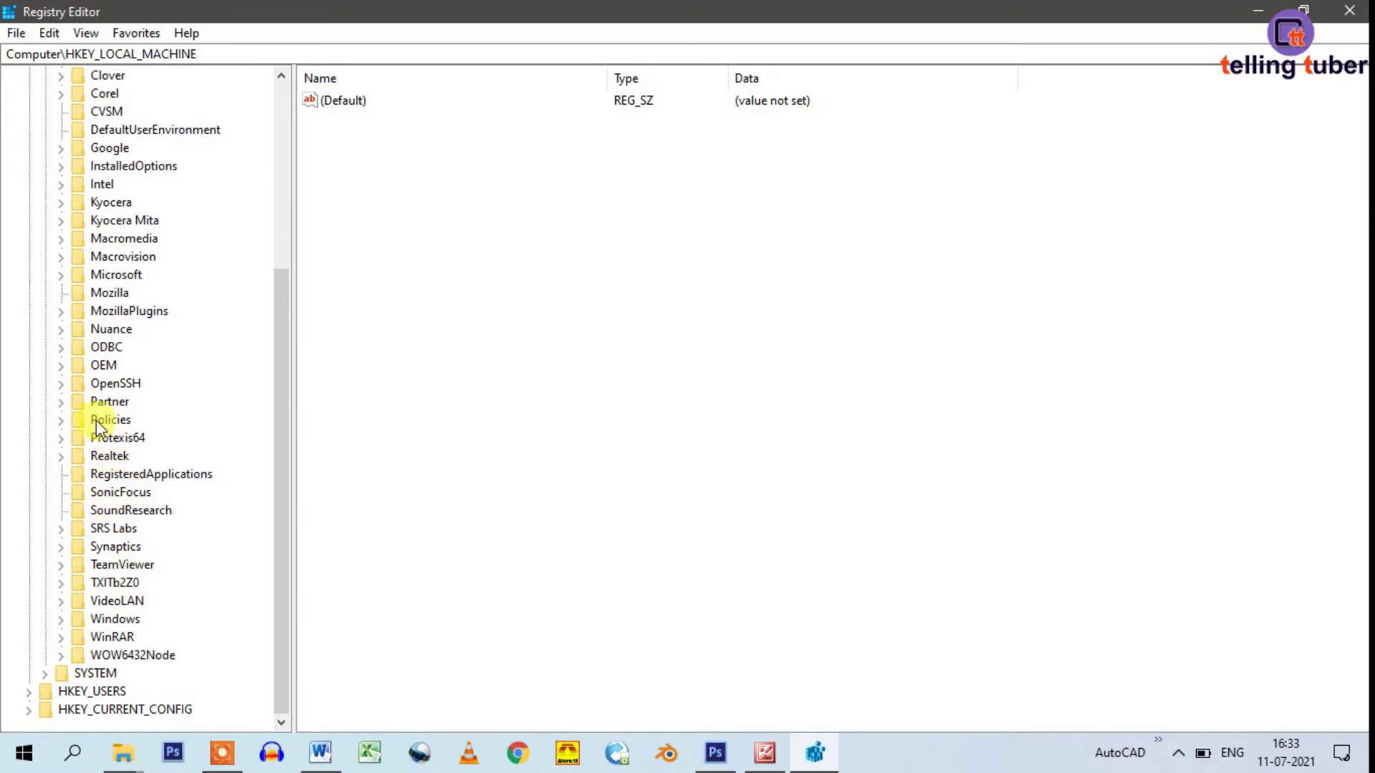
left_click(61, 420)
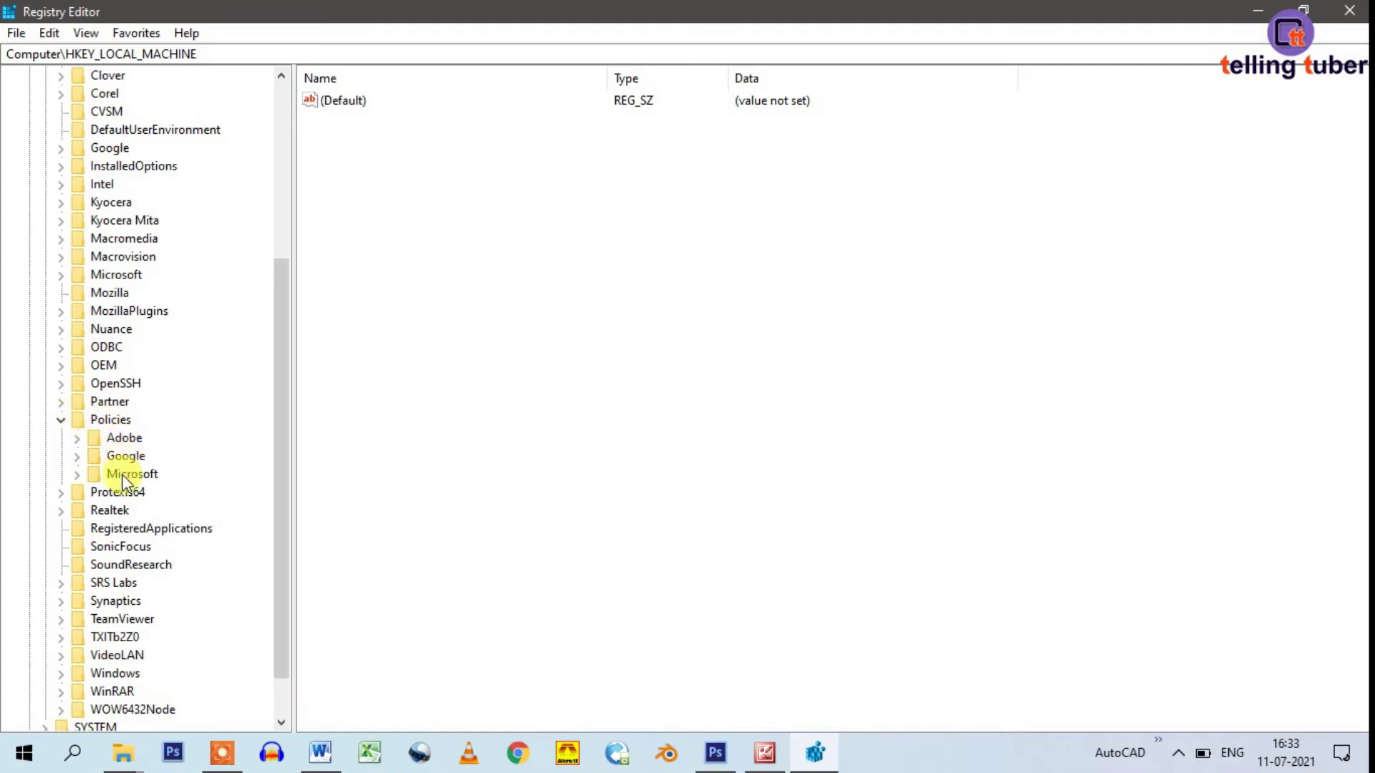
left_click(77, 476)
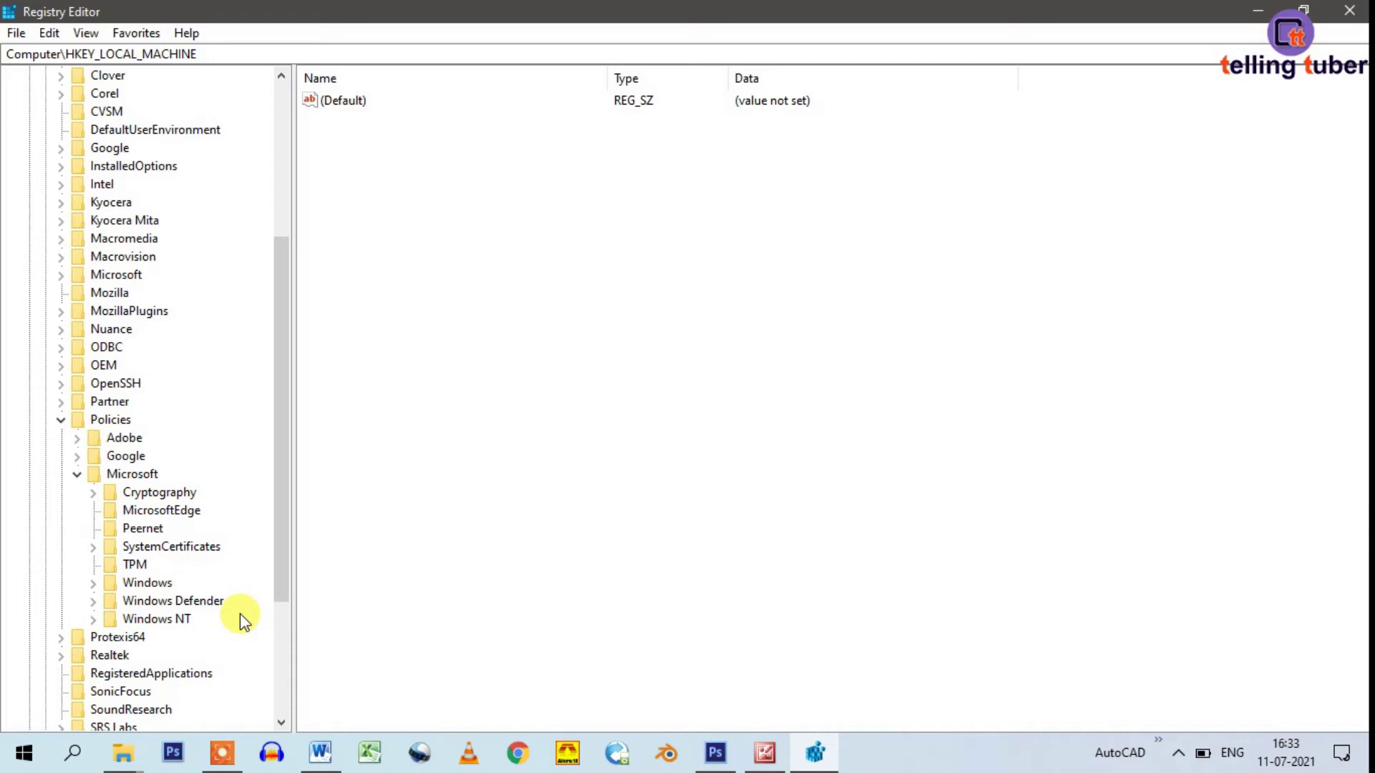
left_click(94, 584)
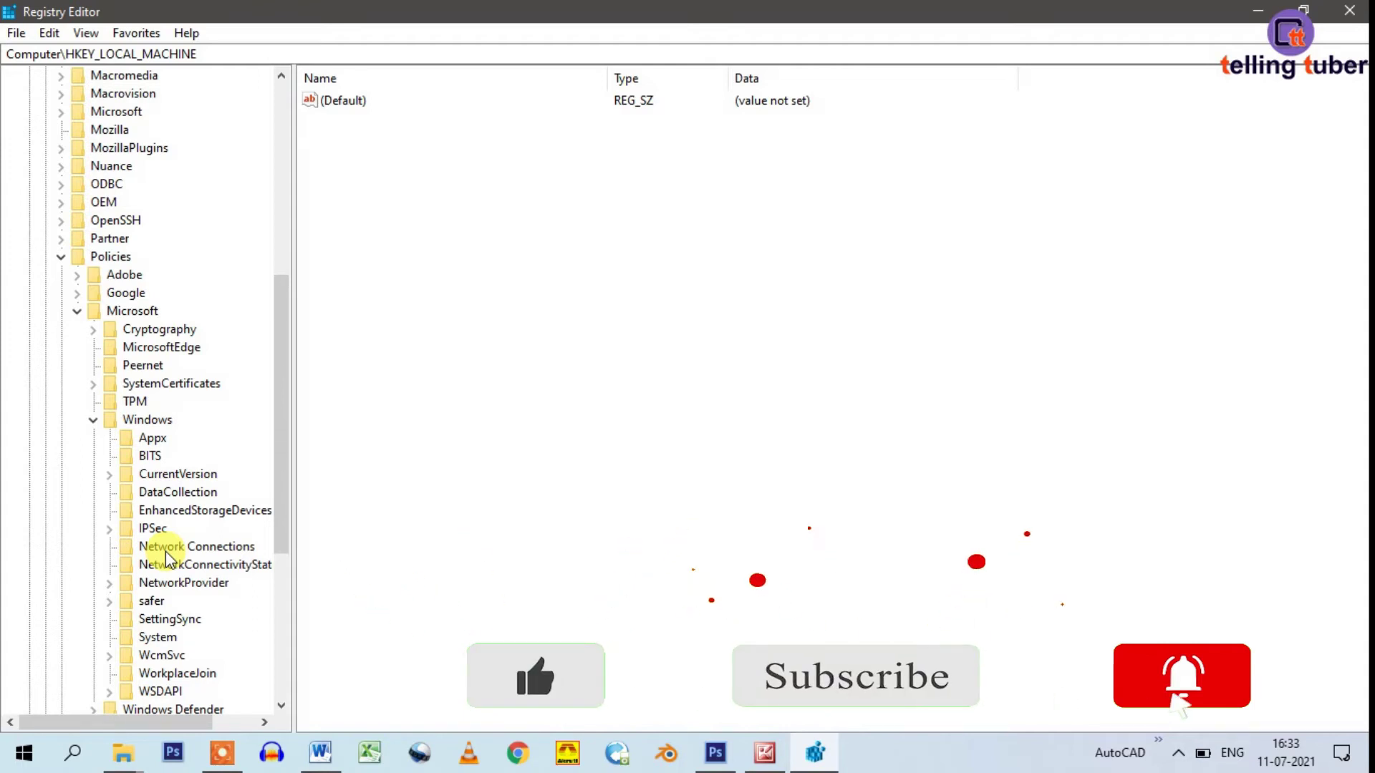
Create a new key named Personalisation under the Policies\Microsoft\Windows key.
scroll(154, 515, "down", 2)
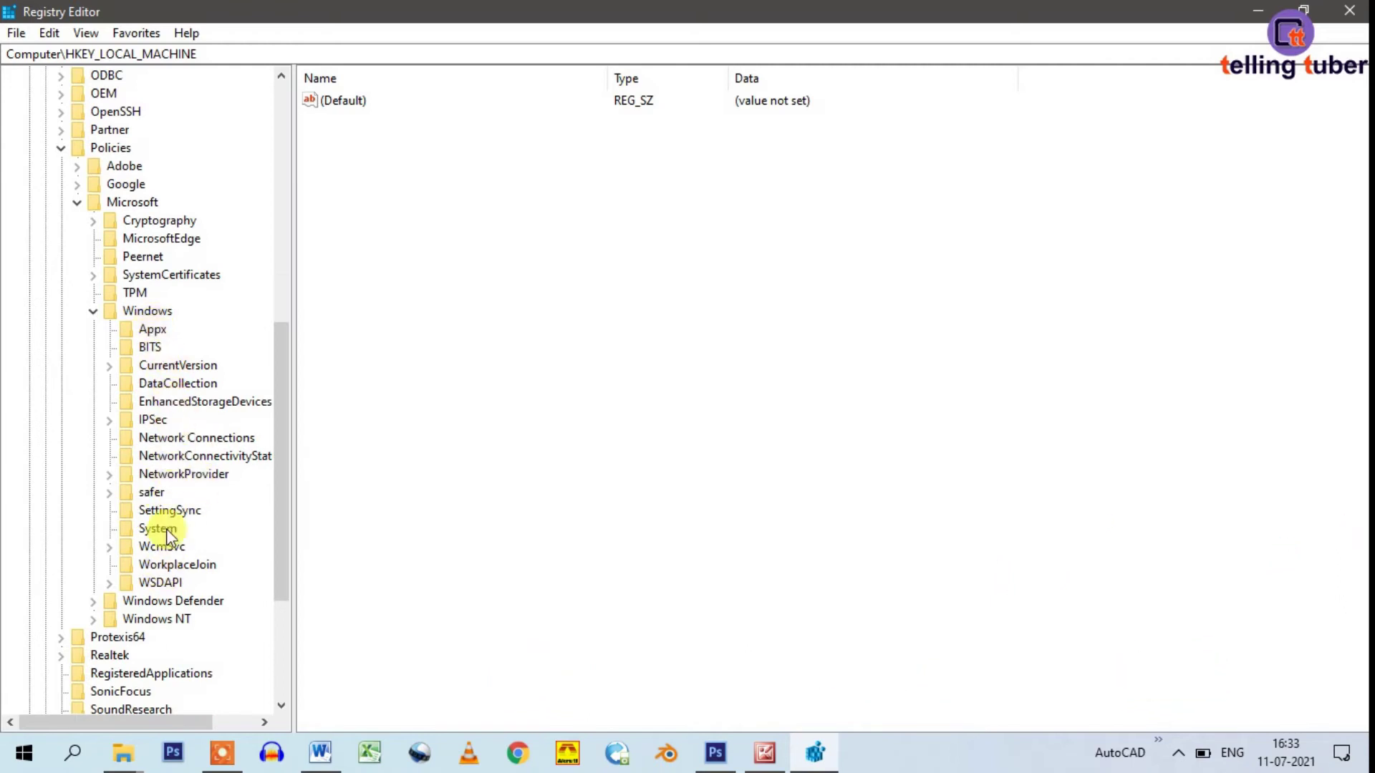
left_click(146, 312)
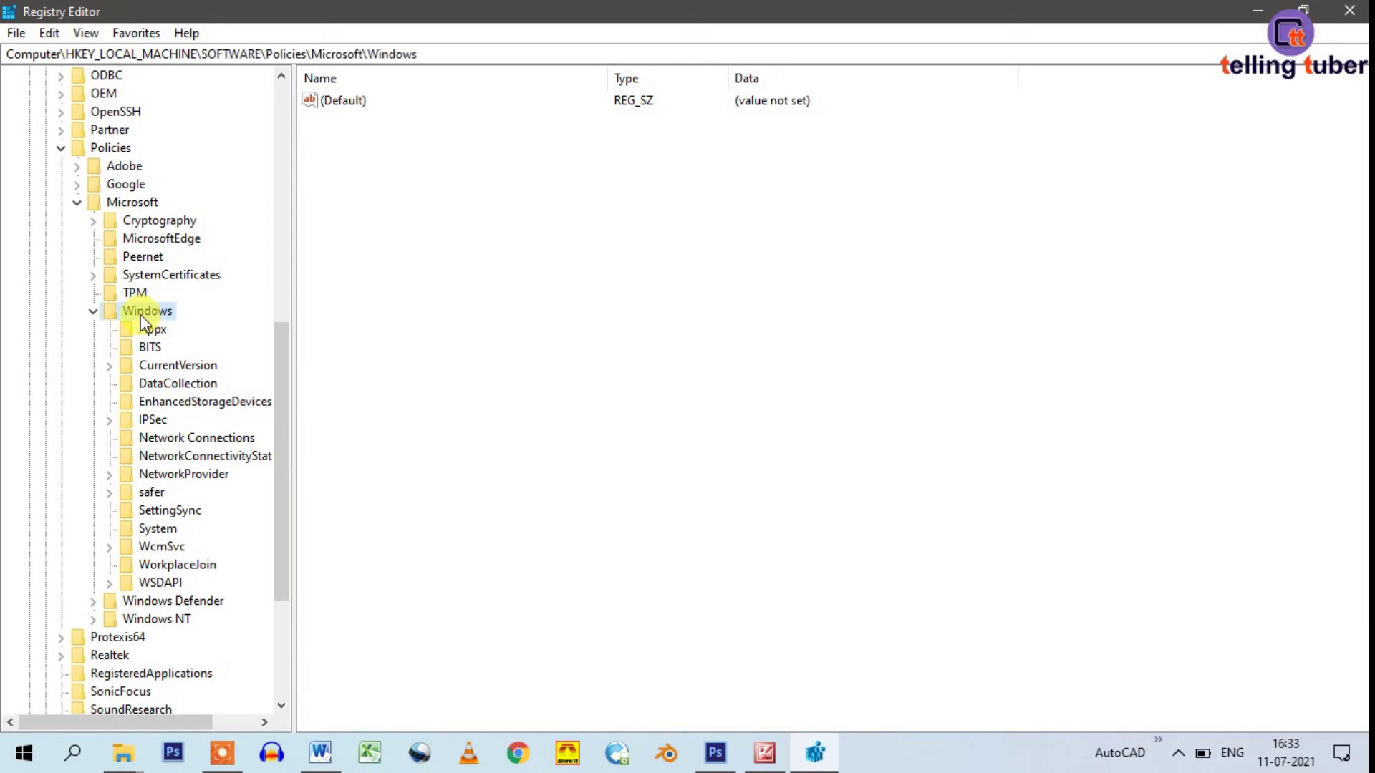
right_click(140, 315)
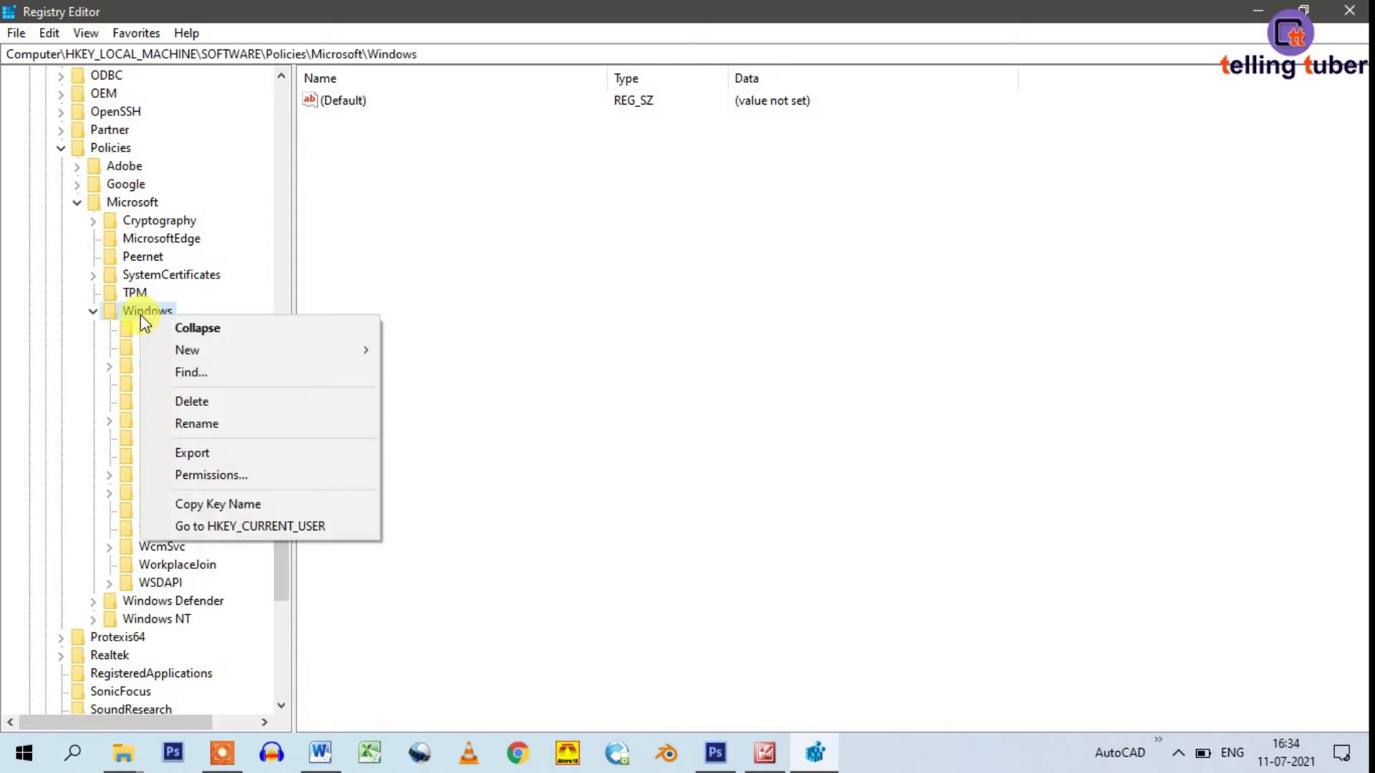
mouse_move(199, 351)
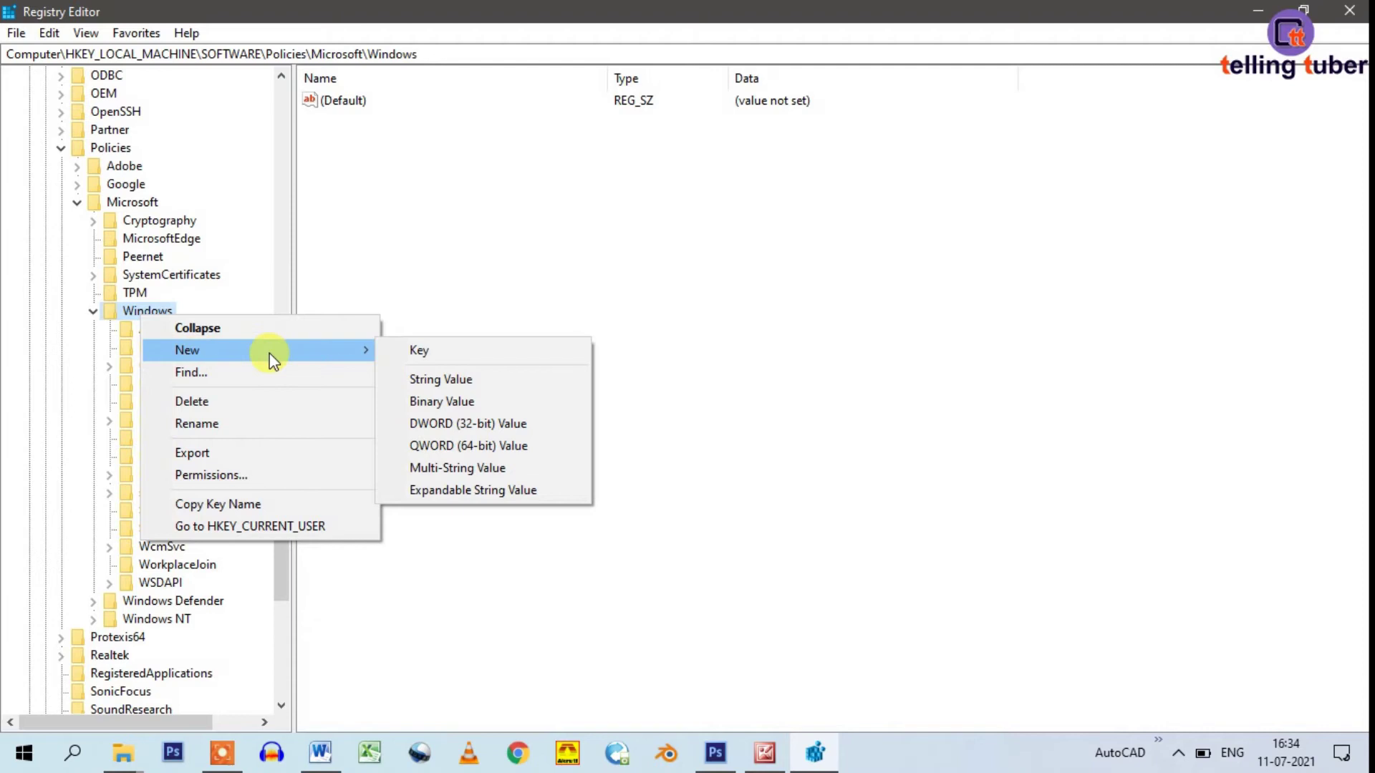
left_click(419, 351)
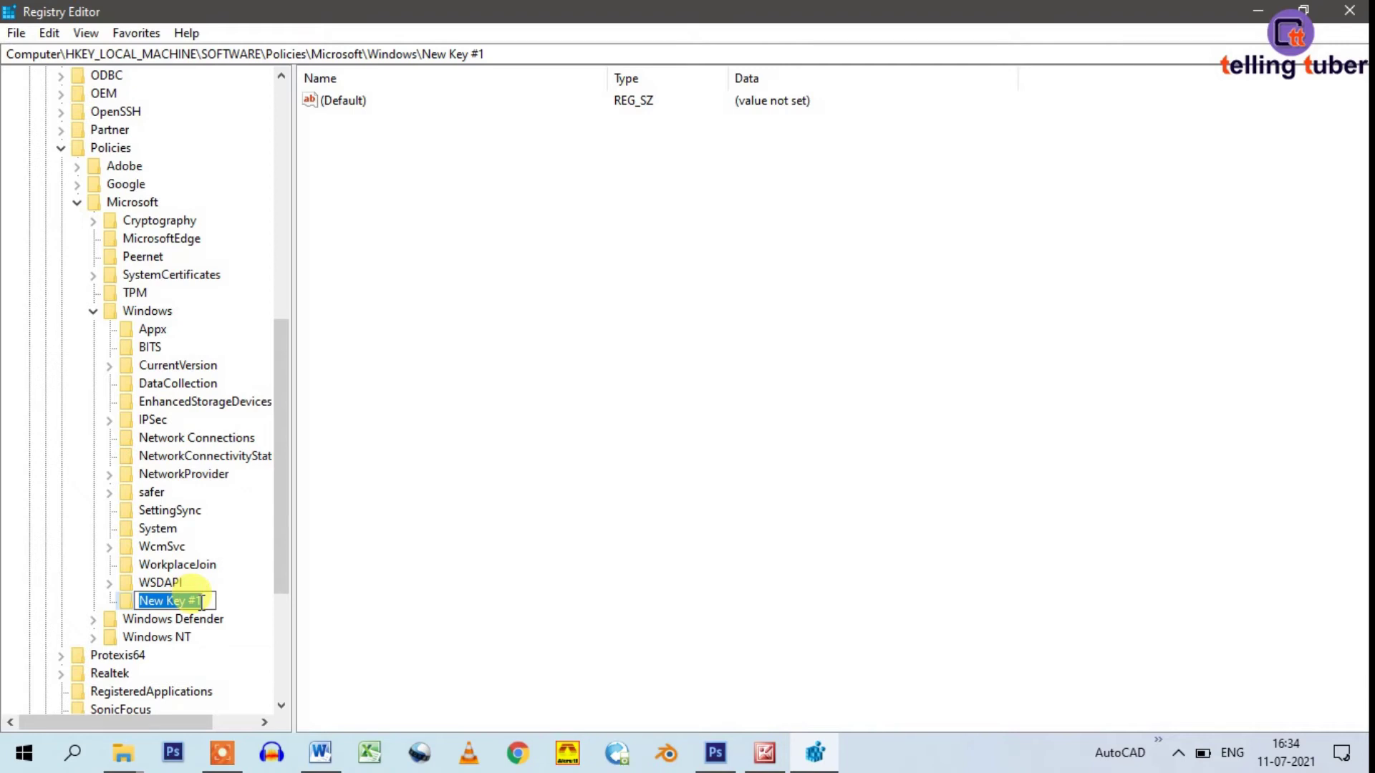
type("Personallisation")
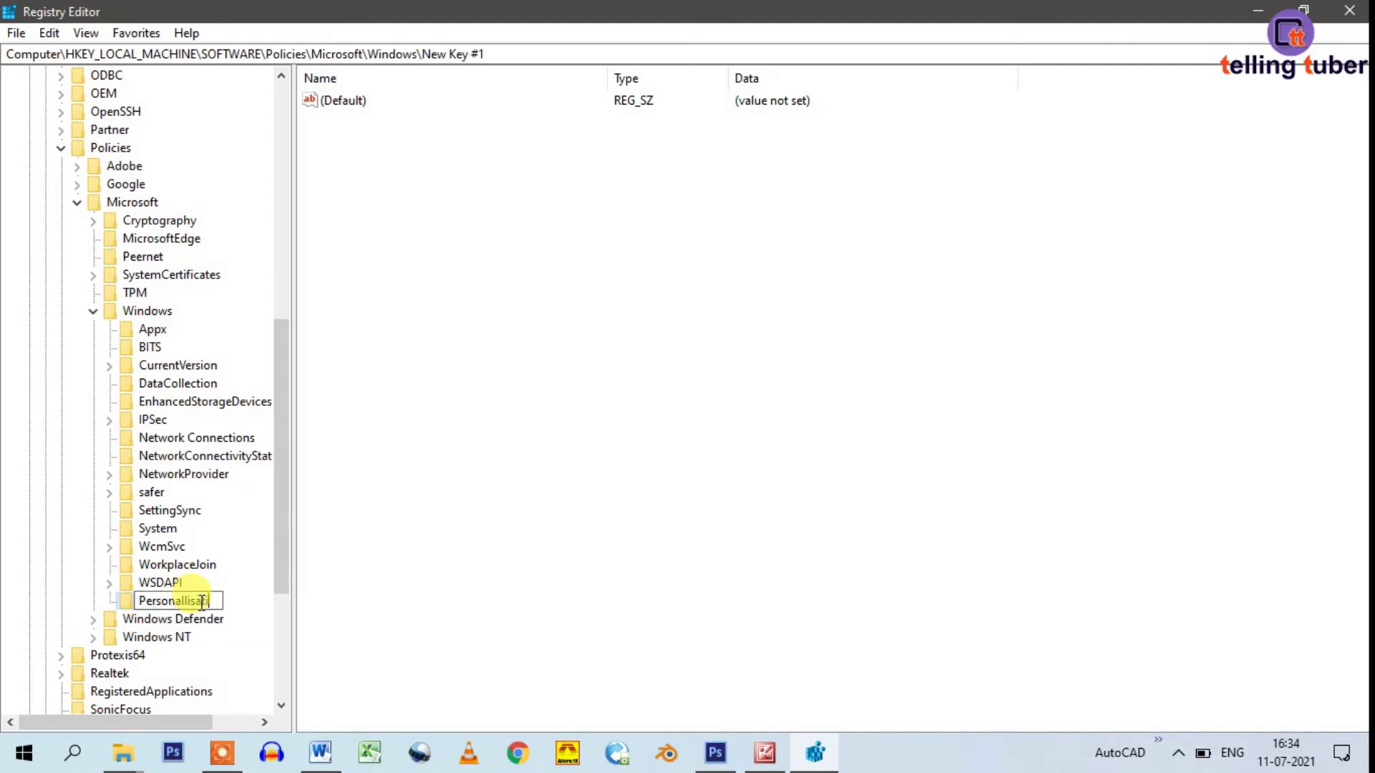
left_click(185, 601)
key("BackSpace")
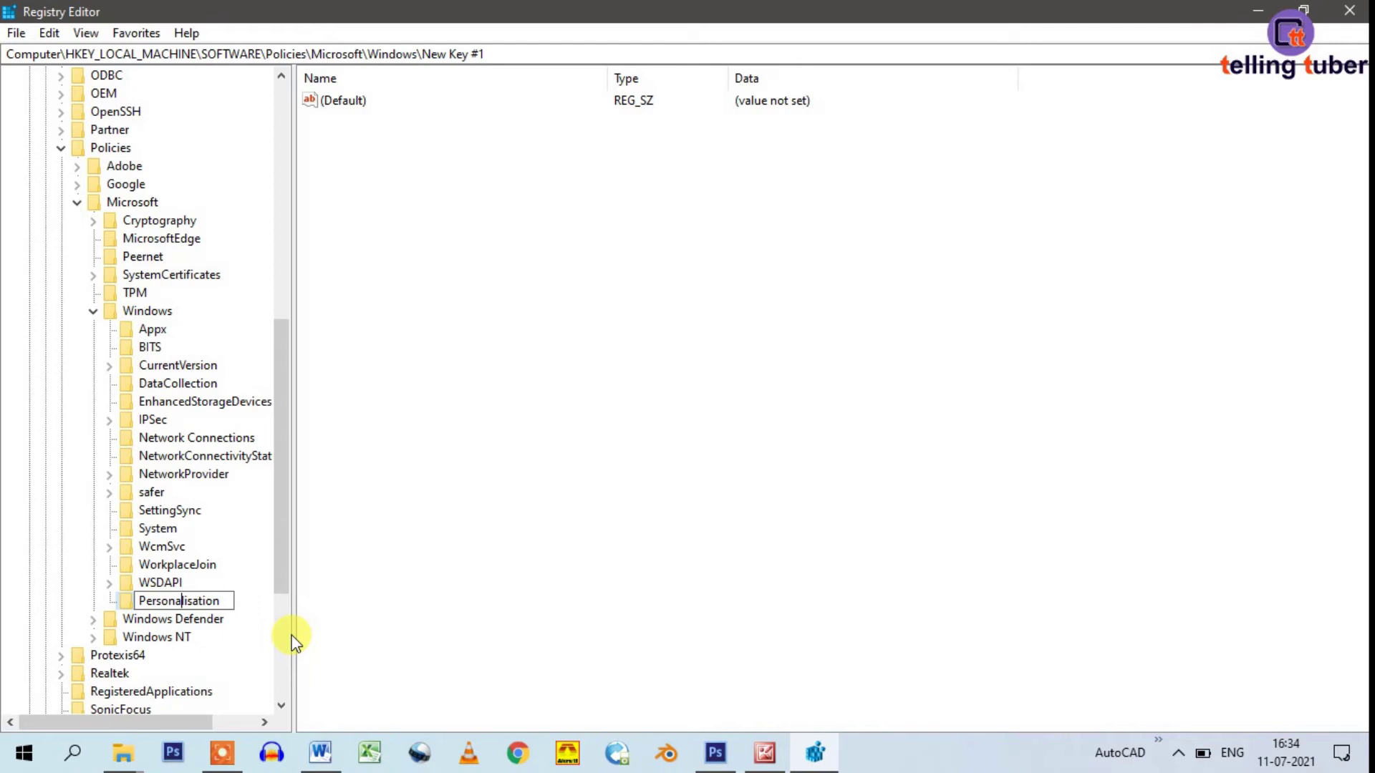
key("Return")
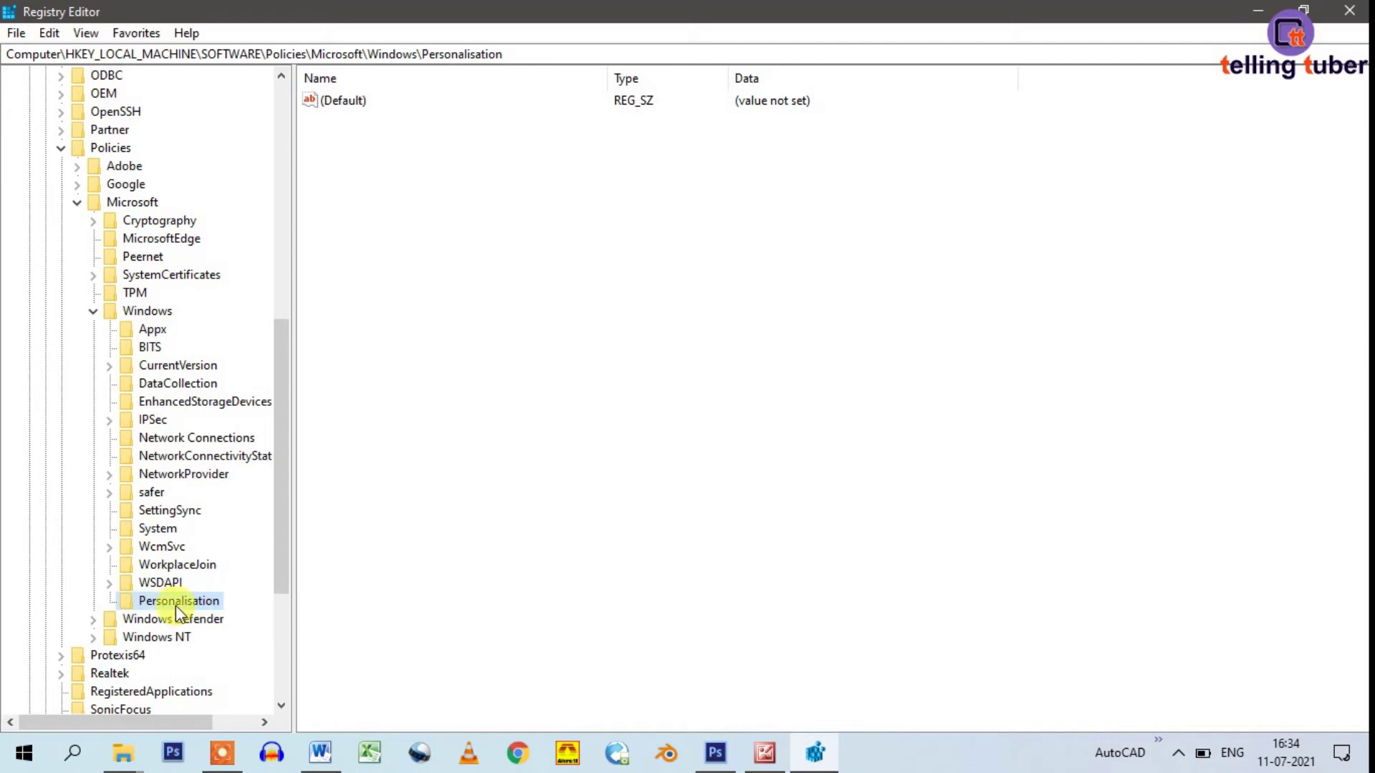
left_click(345, 102)
left_click(437, 258)
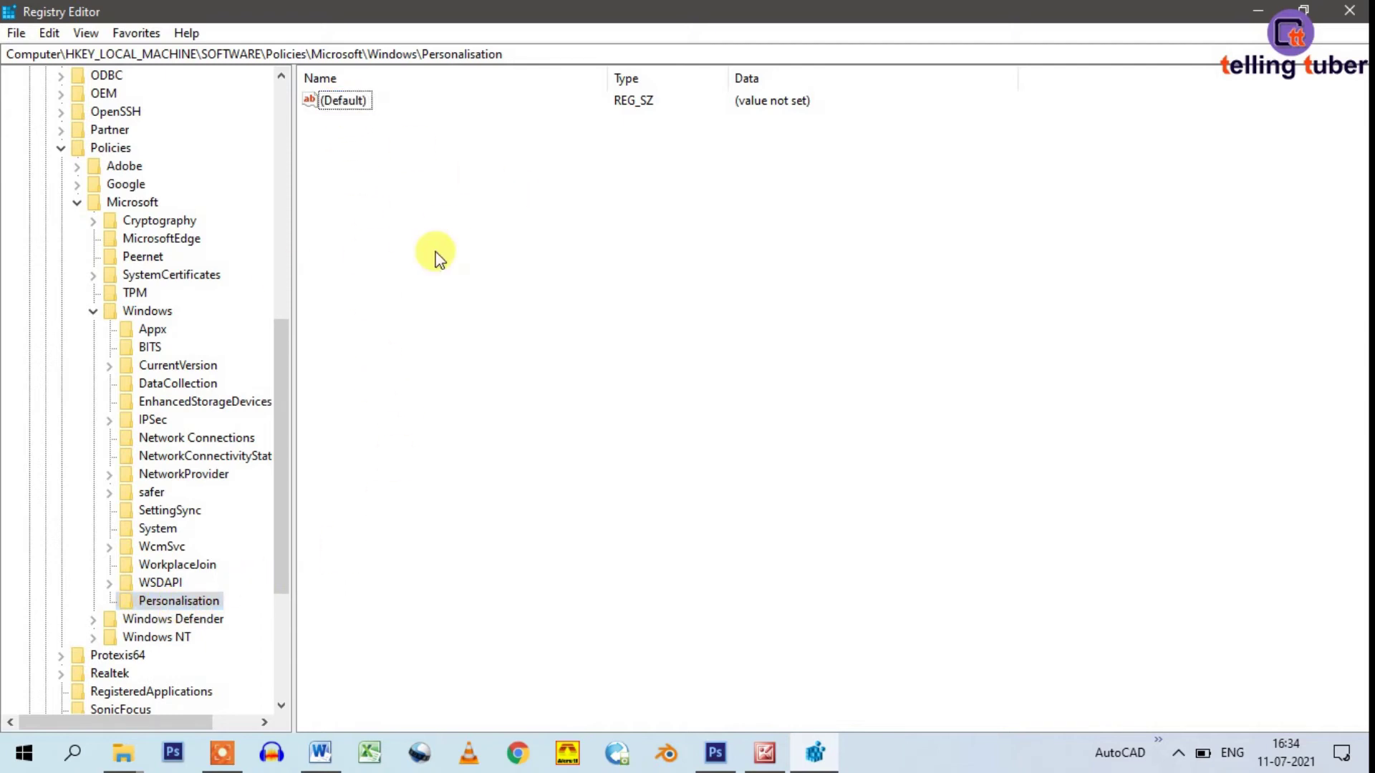
right_click(333, 178)
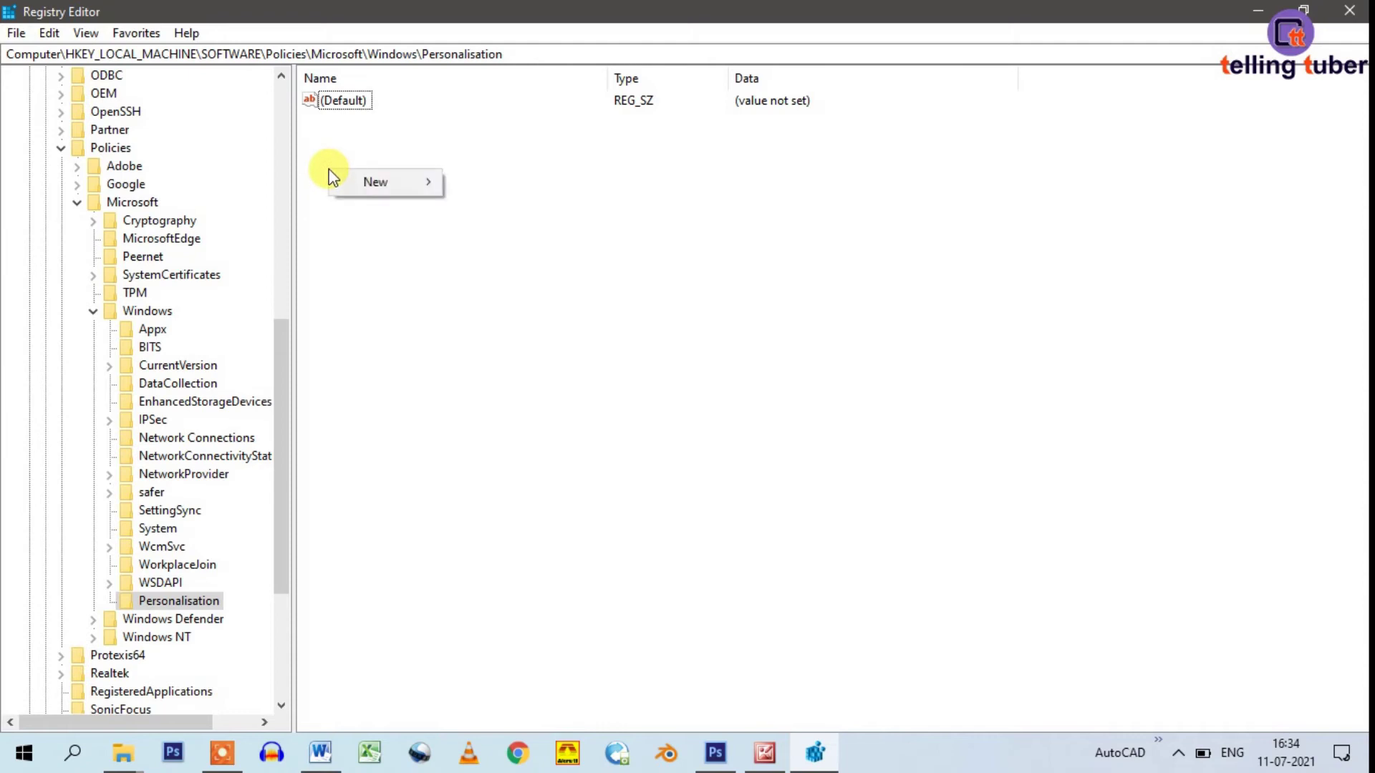
left_click(427, 302)
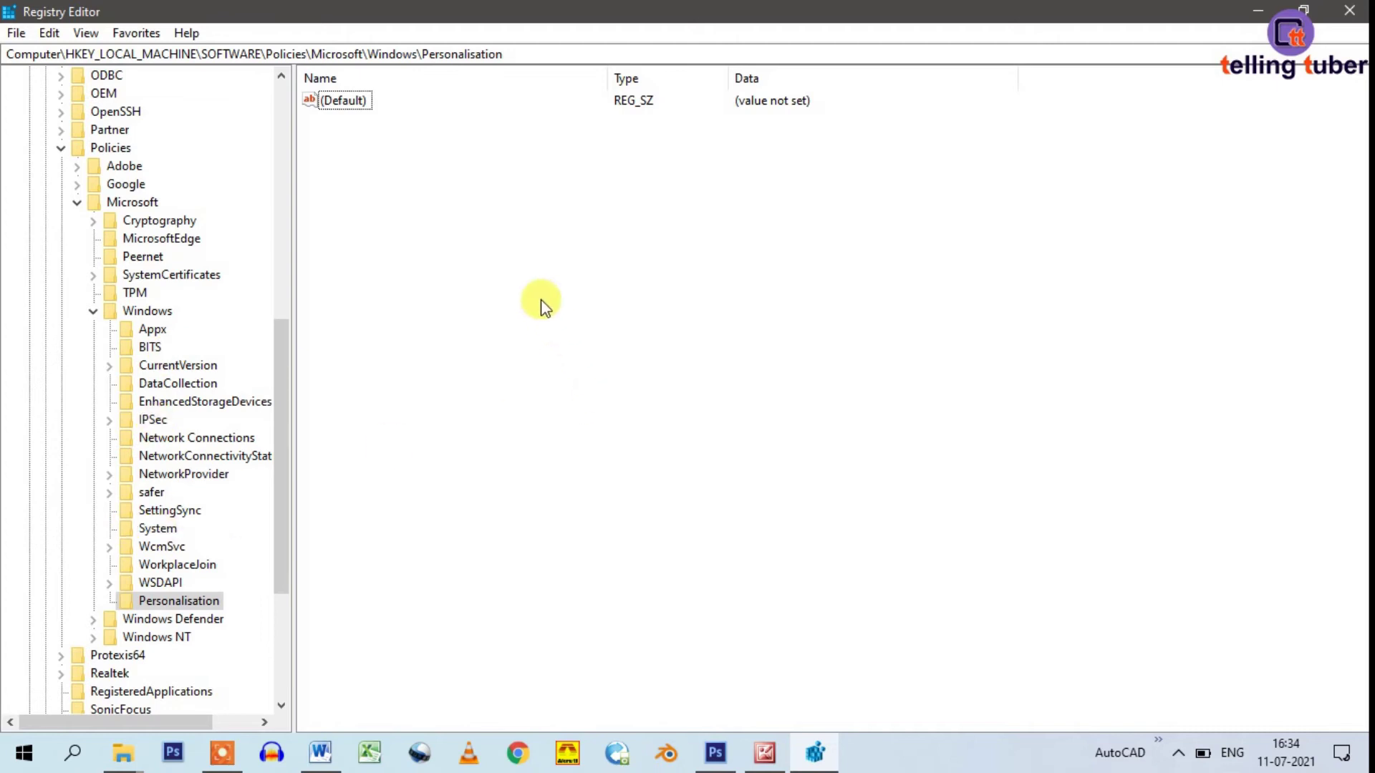
Add a DWORD (32-bit) value named NoLockScreen to the Personalisation key.
right_click(532, 276)
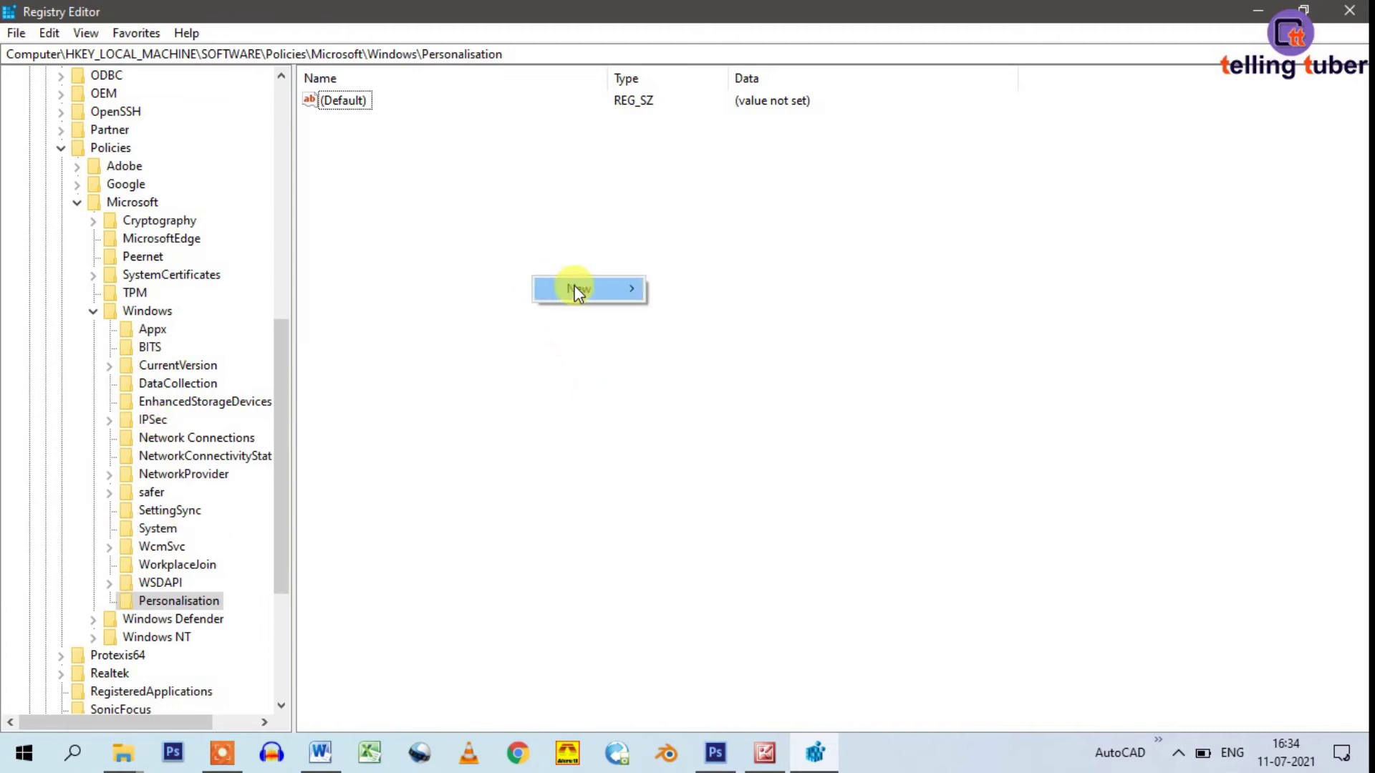
mouse_move(576, 289)
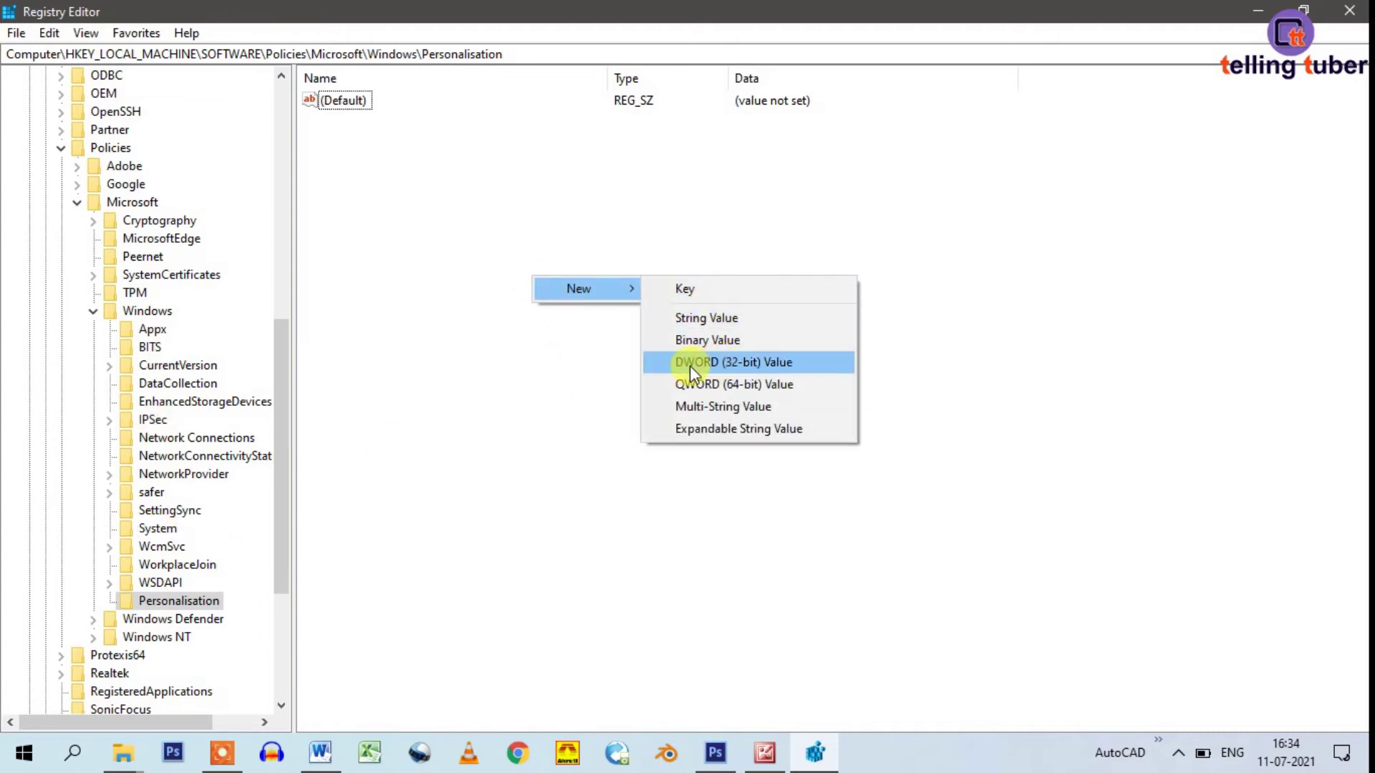
left_click(758, 369)
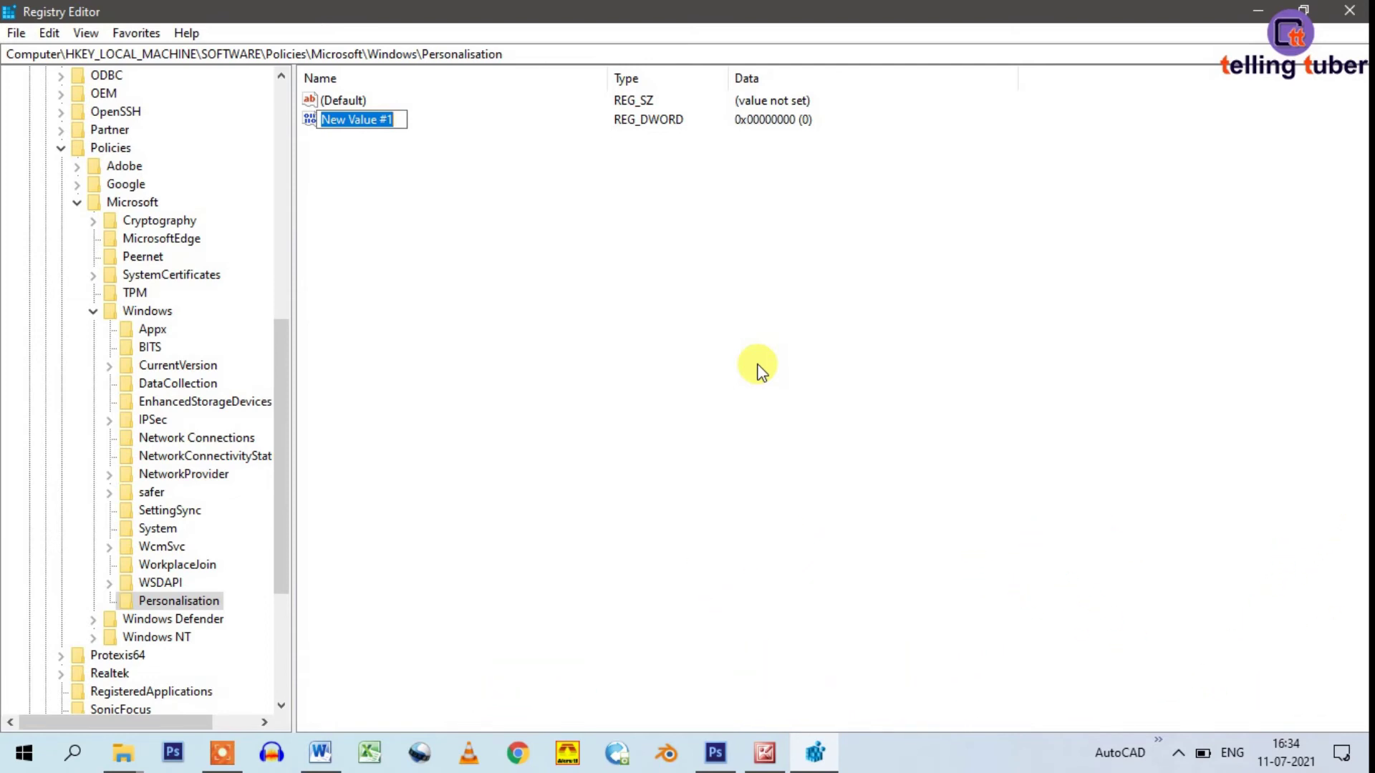
type("No")
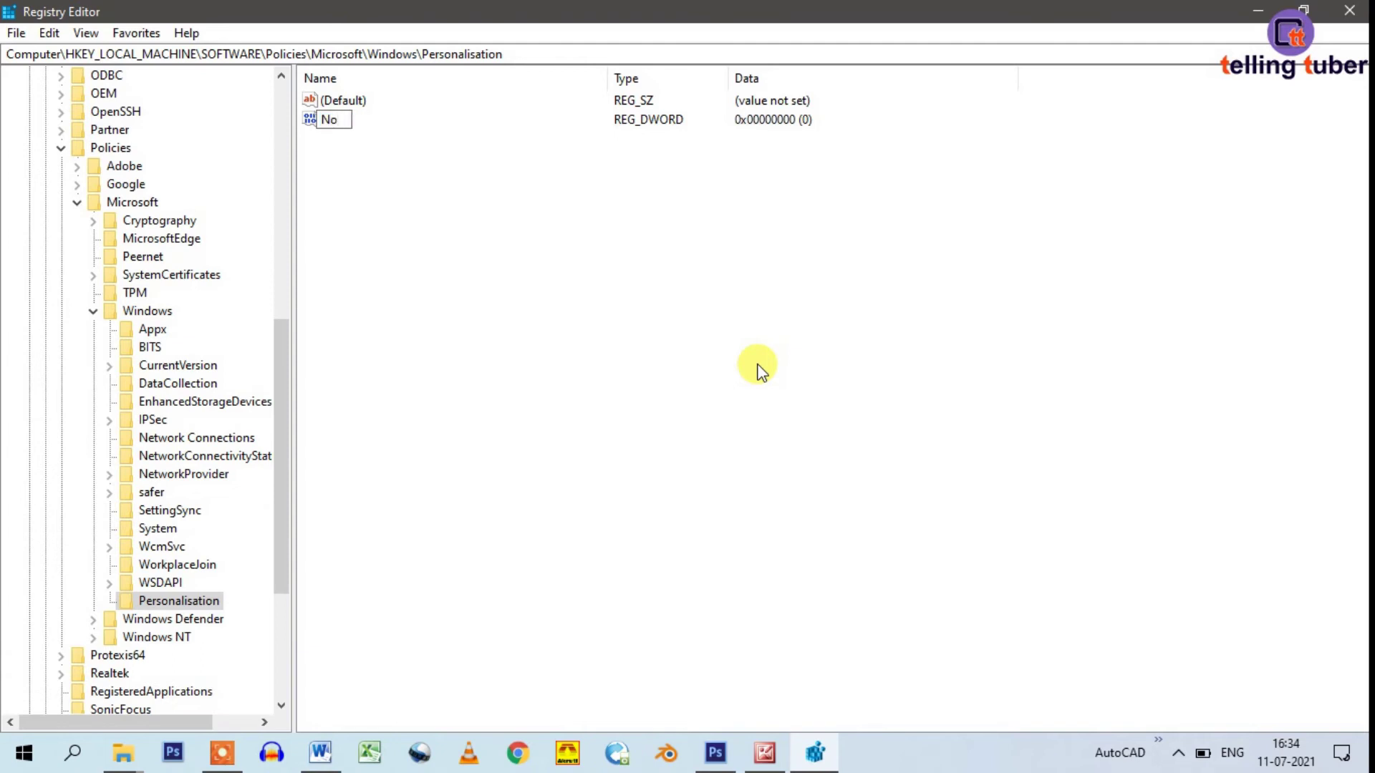
type("LockScreen")
key("Return")
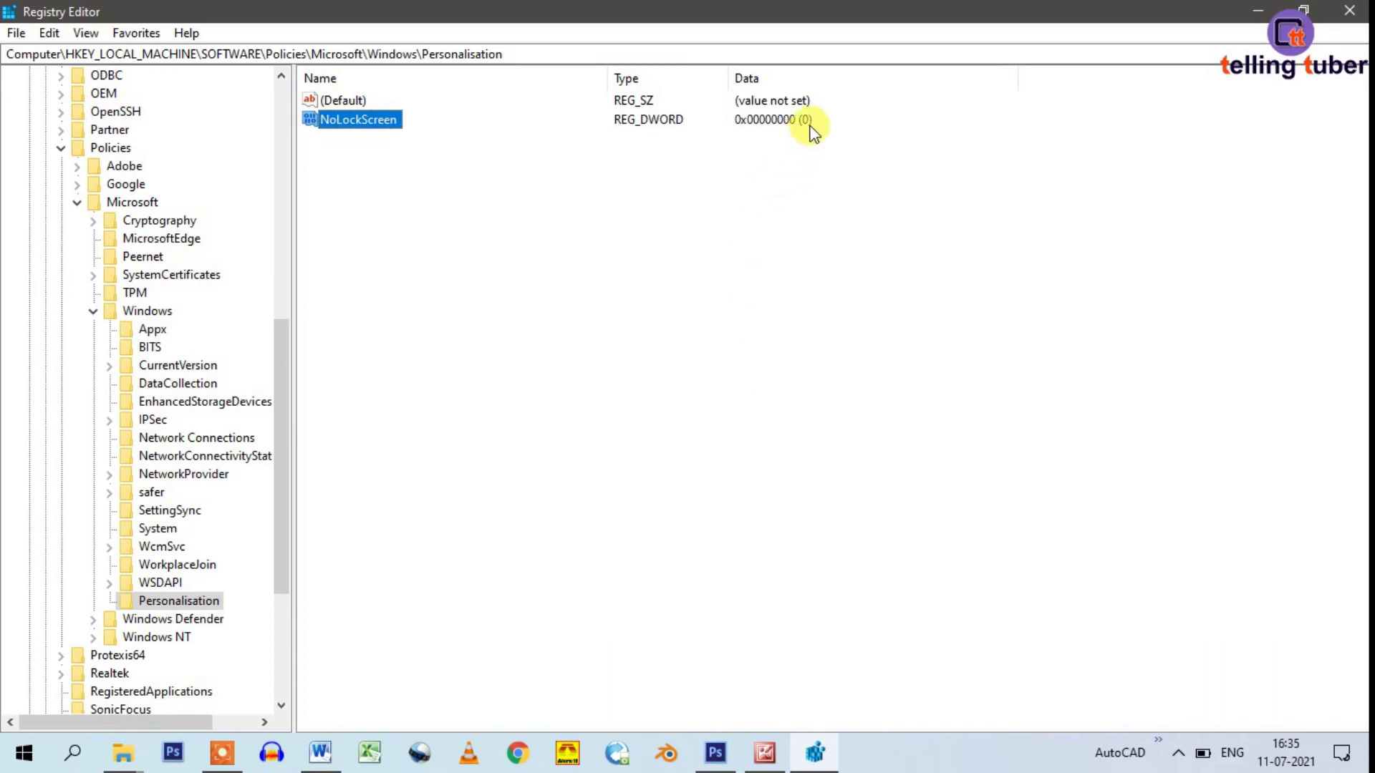
Set the value data of NoLockScreen to 1 and close the Registry Editor.
double_click(380, 122)
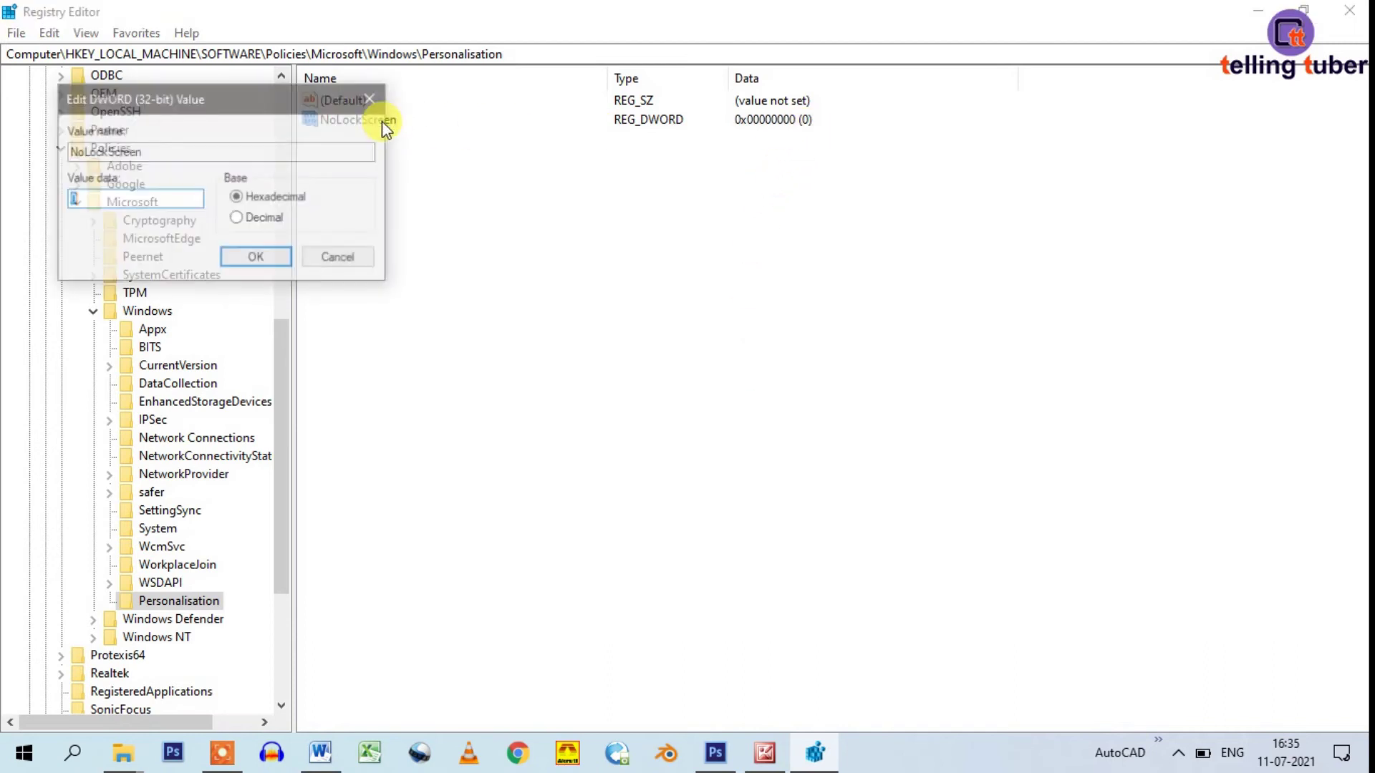
left_click_drag(173, 113, 885, 199)
left_click(842, 290)
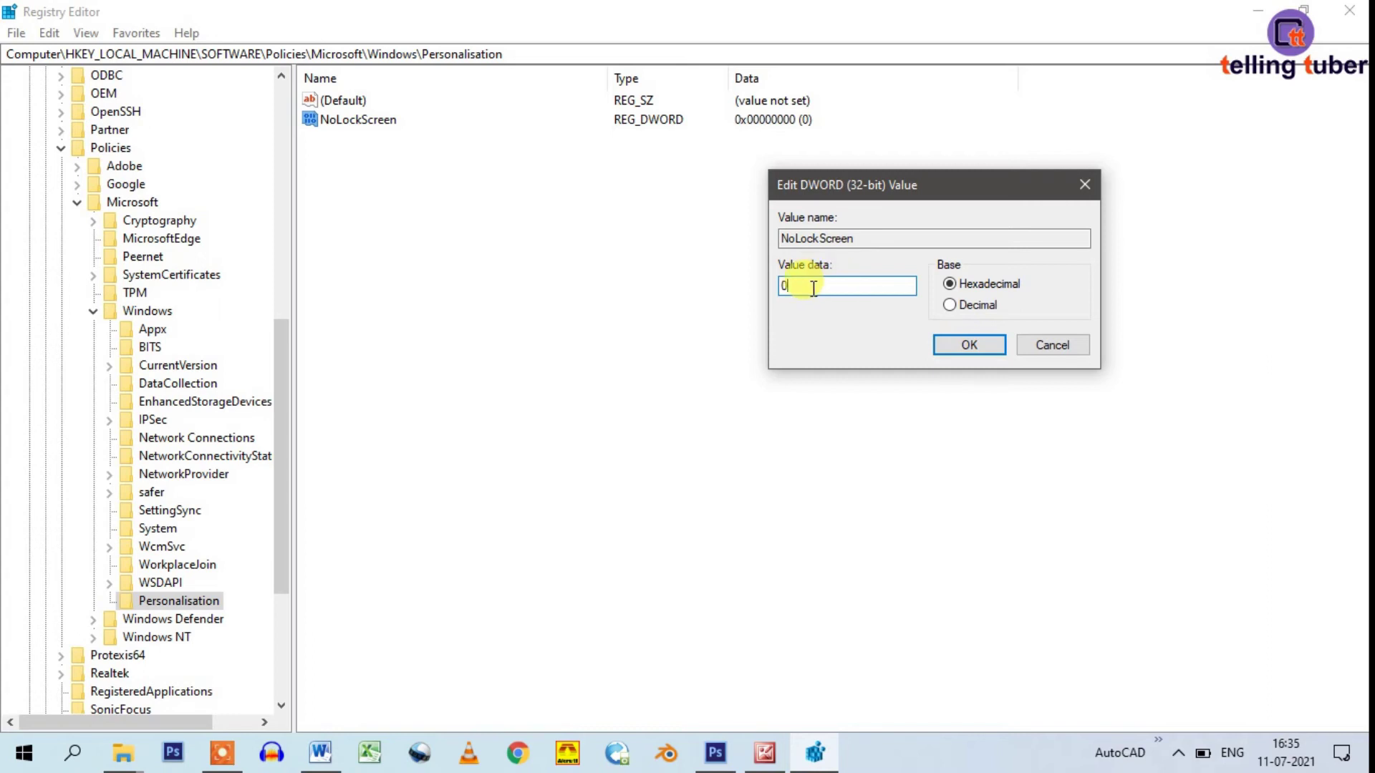
double_click(814, 287)
type("1")
left_click(970, 345)
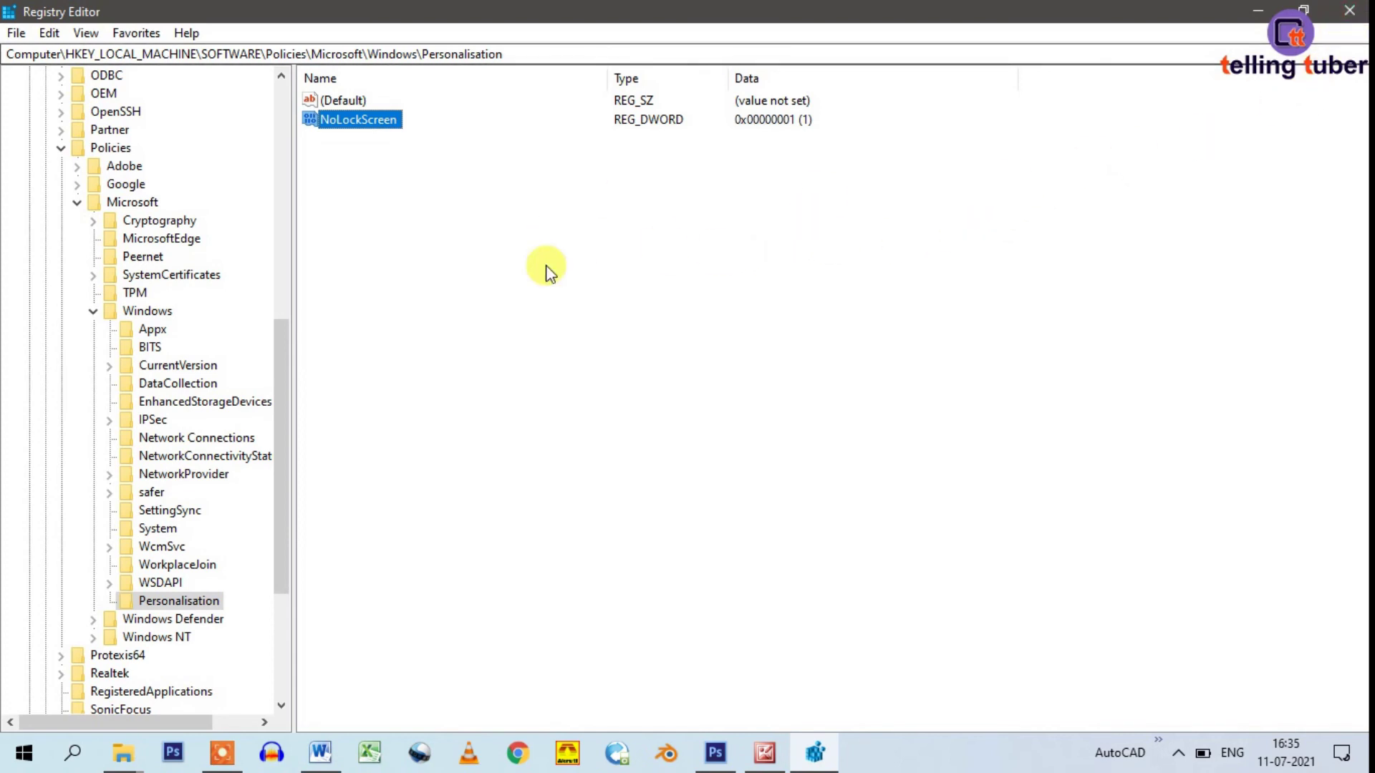
left_click(1357, 12)
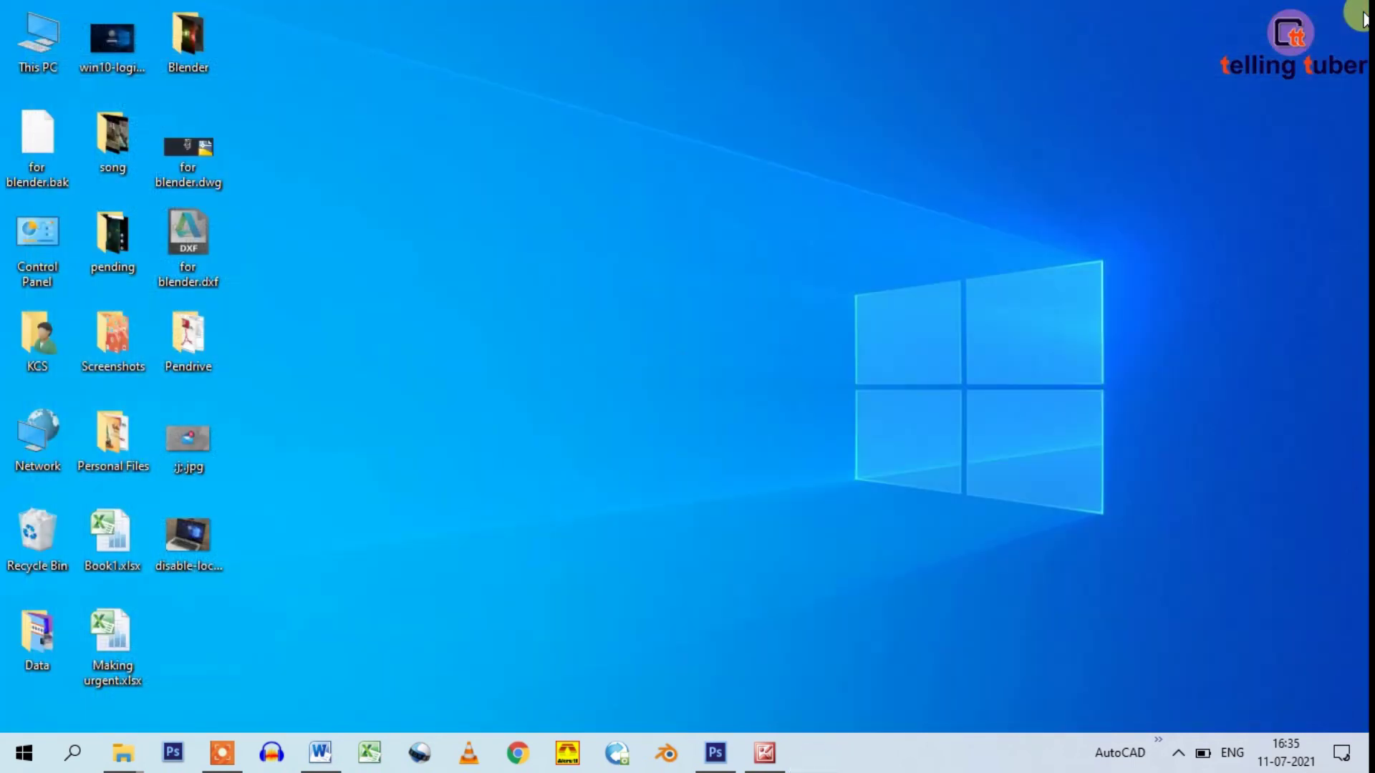